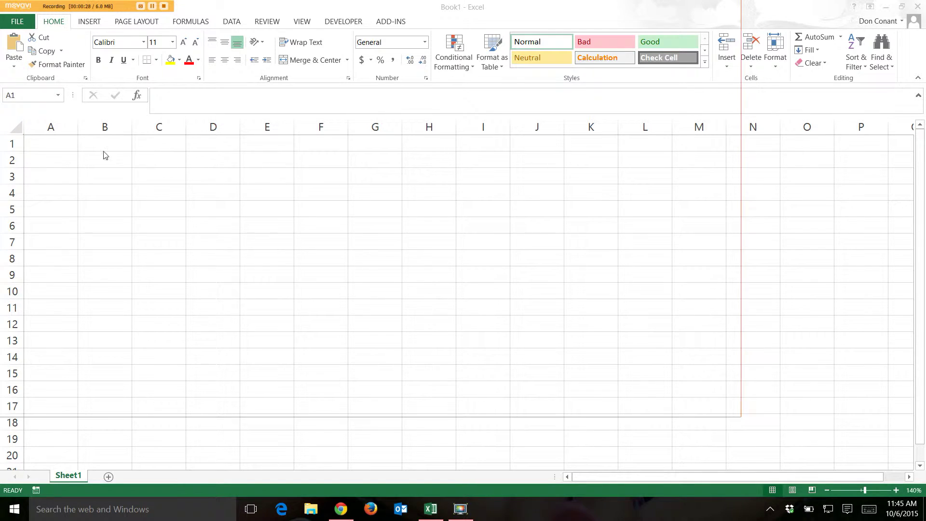
# Enter the number 123485 in cell A1
pyautogui.click(51, 139)
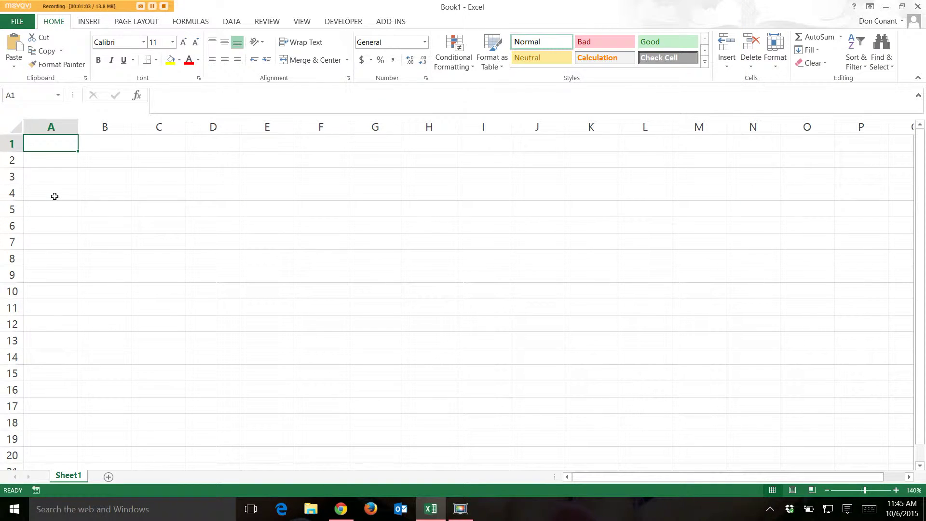
pyautogui.write('12')
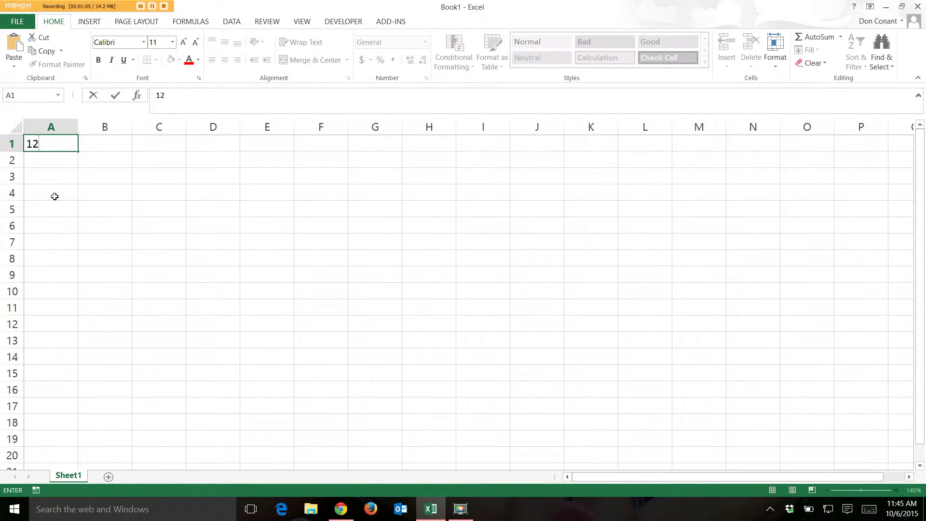
pyautogui.write('3485')
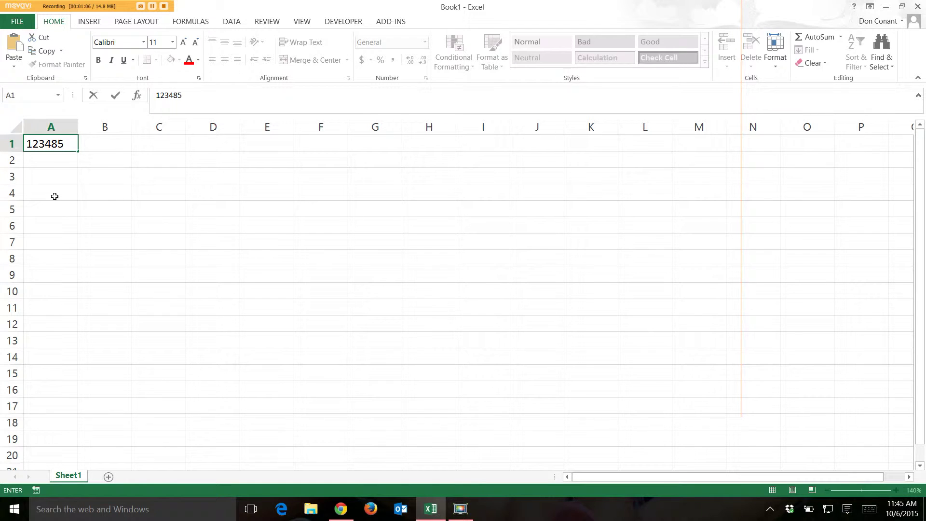
pyautogui.press('Return')
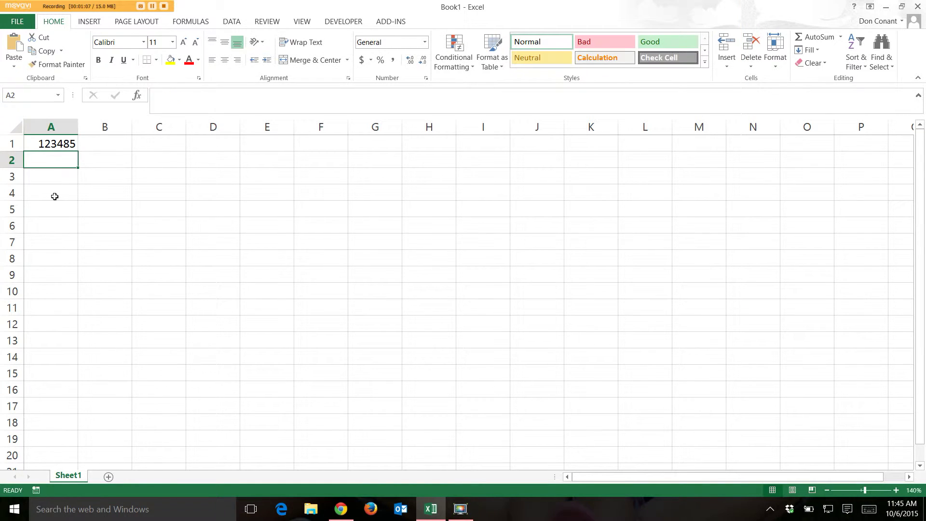
# Open the cell formatting settings for A1 and look through the alignment, font, border, fill and protection options, returning to the number formats
pyautogui.click(64, 143)
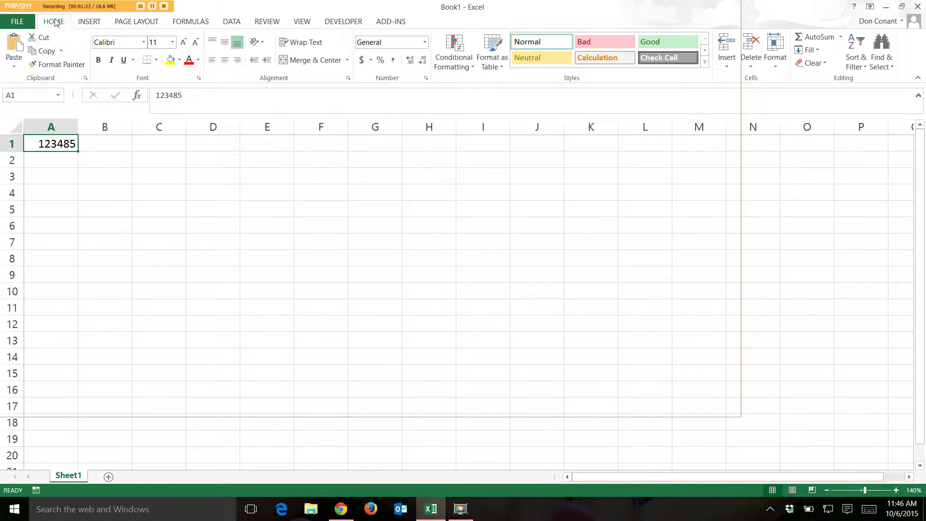
pyautogui.click(427, 79)
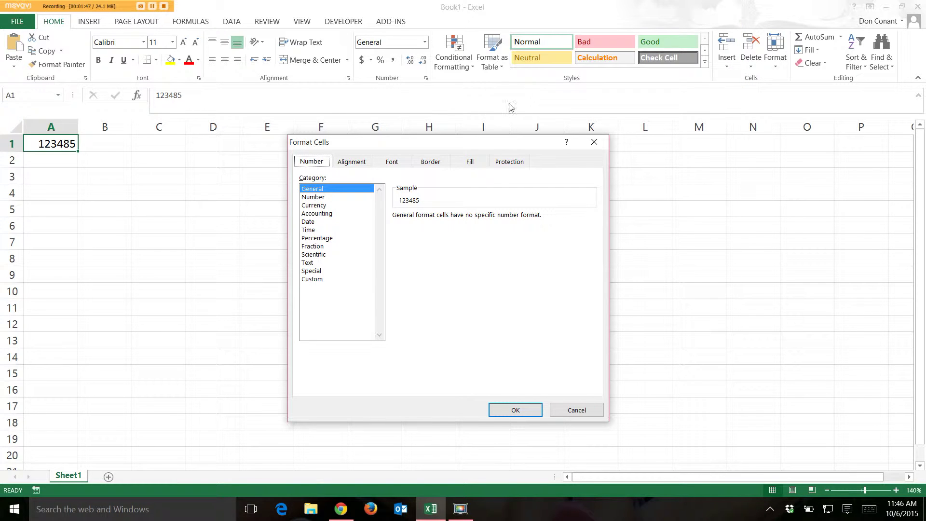
pyautogui.click(355, 162)
pyautogui.click(392, 163)
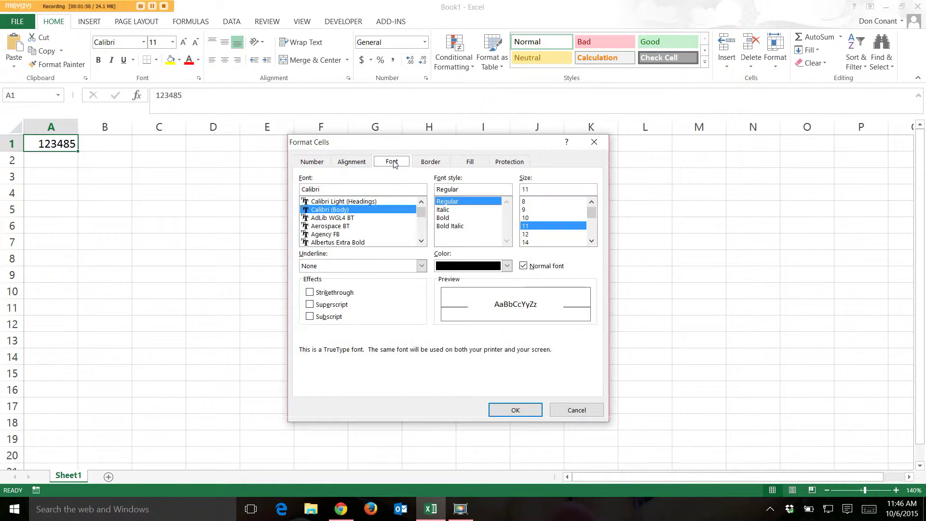
pyautogui.click(438, 163)
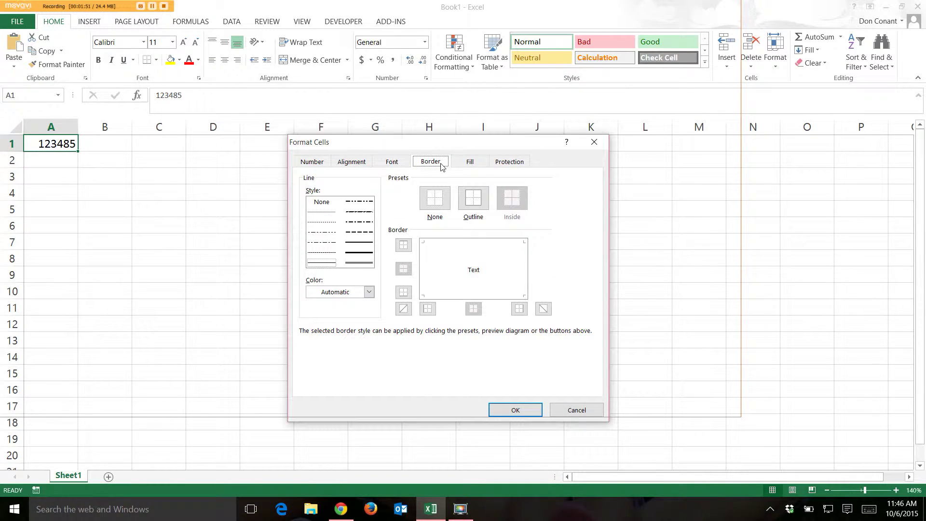
pyautogui.click(468, 163)
pyautogui.click(504, 164)
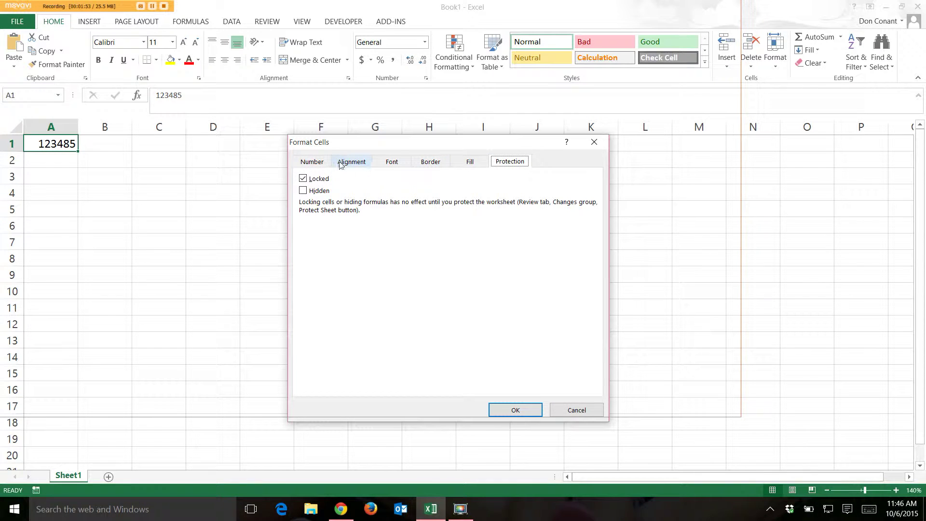
pyautogui.click(316, 162)
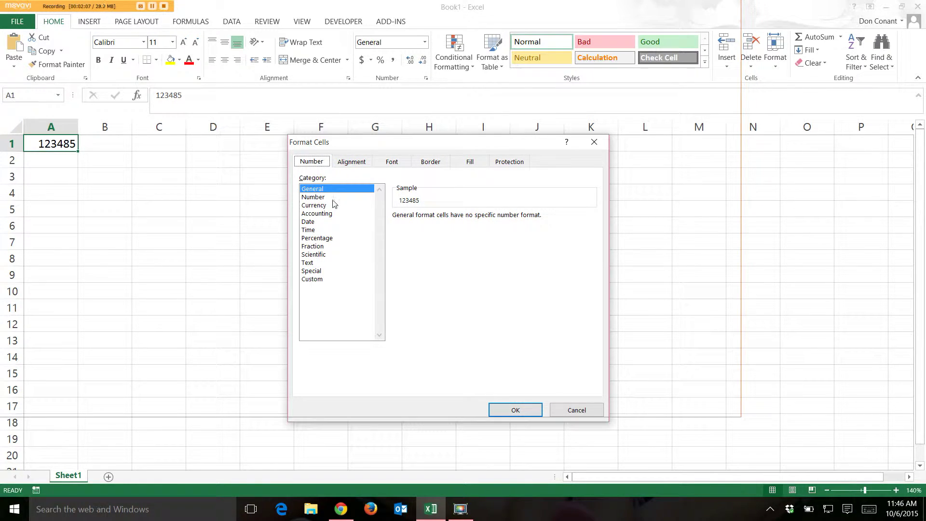
# Choose the Number format for A1 with 0 decimal places and the 1000 separator enabled
pyautogui.click(319, 198)
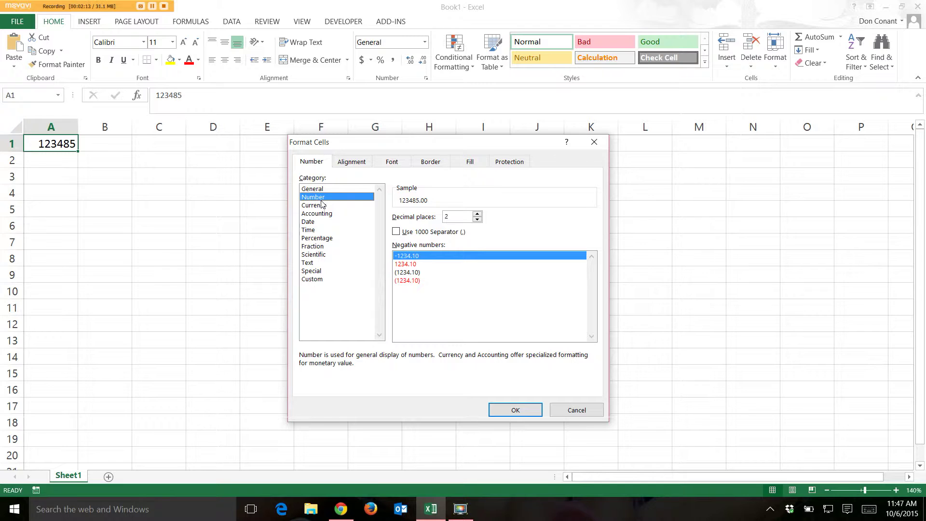
pyautogui.click(478, 219)
pyautogui.click(477, 219)
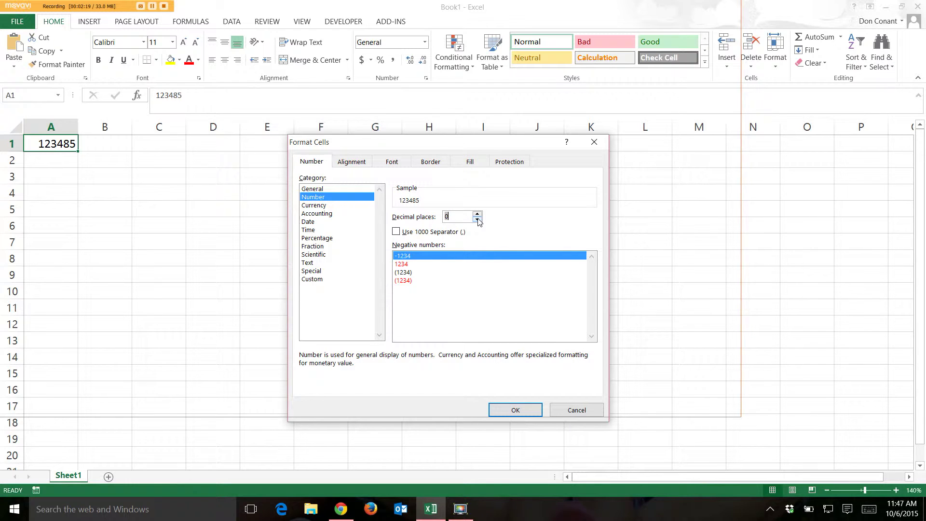
pyautogui.click(396, 233)
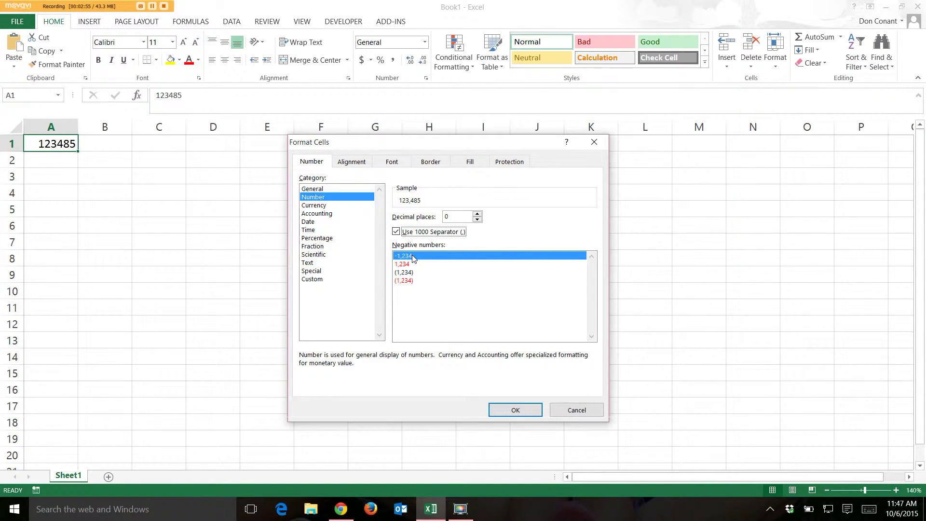
# Preview the Currency, Accounting, Percentage, Fraction, Date and Time formats for A1, and apply the Number format with the 1000 separator
pyautogui.click(316, 206)
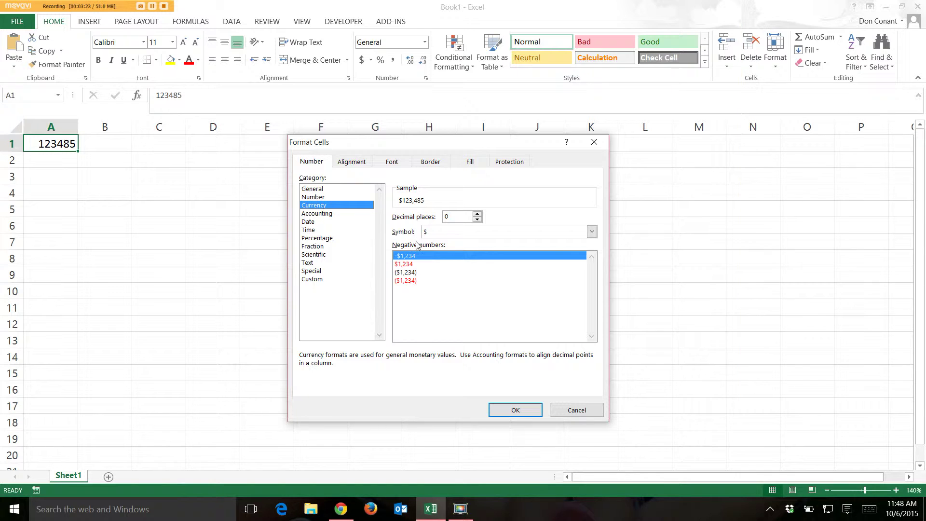
pyautogui.click(327, 216)
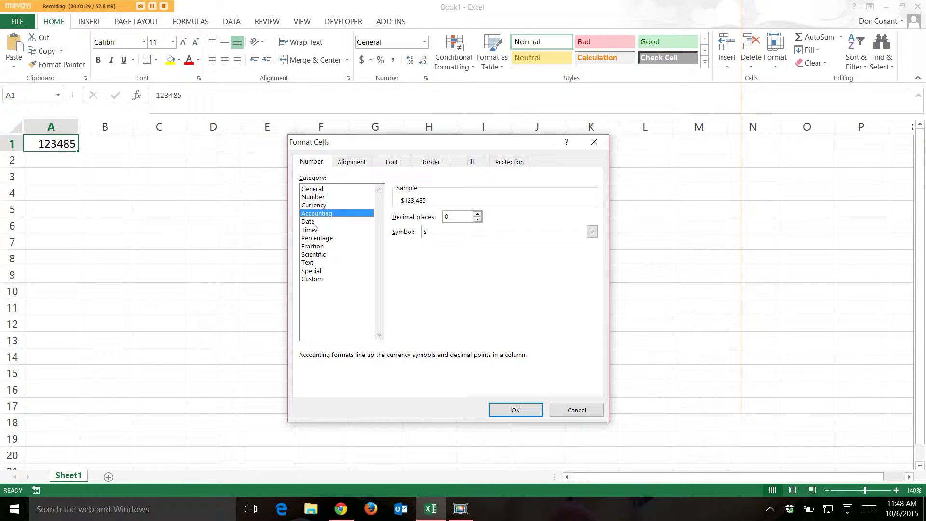
pyautogui.click(320, 240)
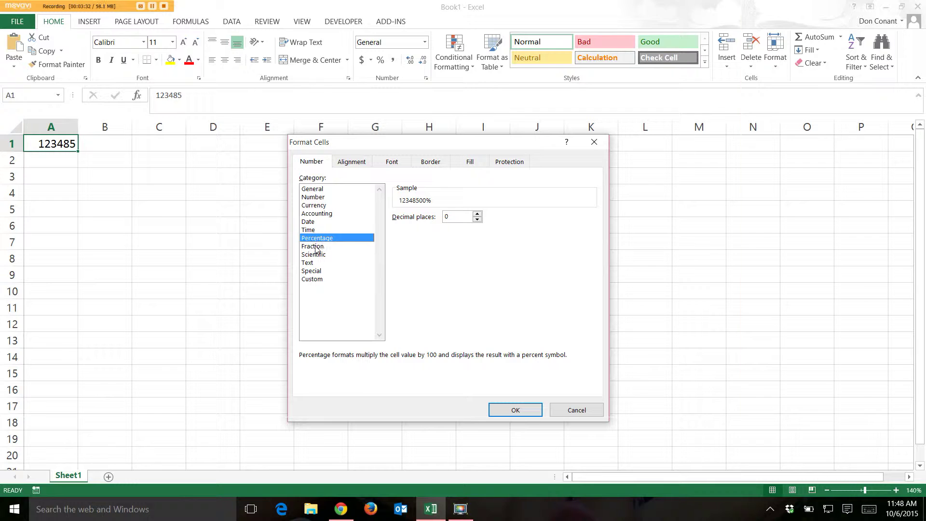
pyautogui.click(317, 247)
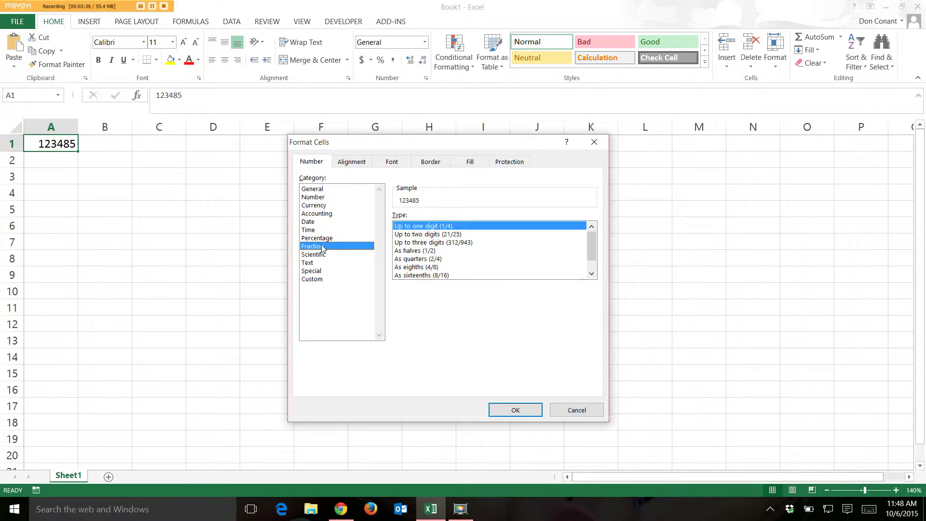
pyautogui.click(316, 223)
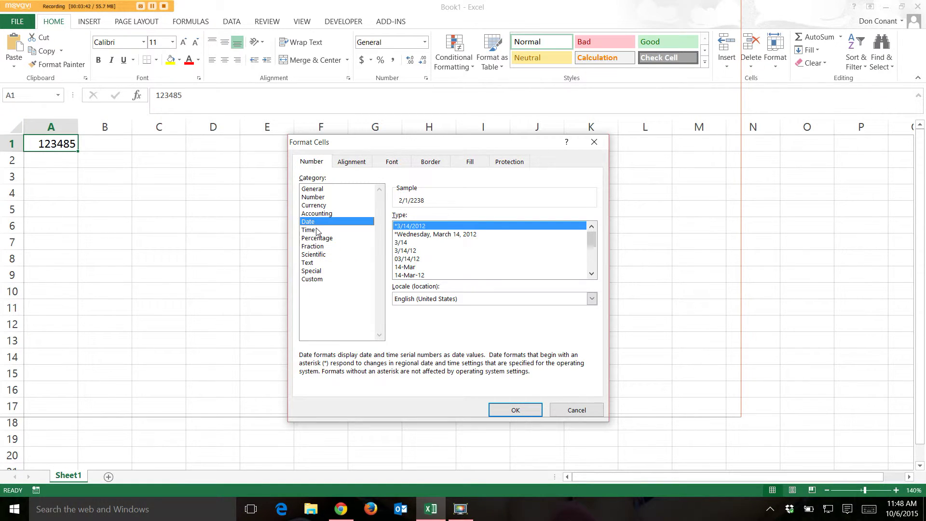
pyautogui.click(317, 230)
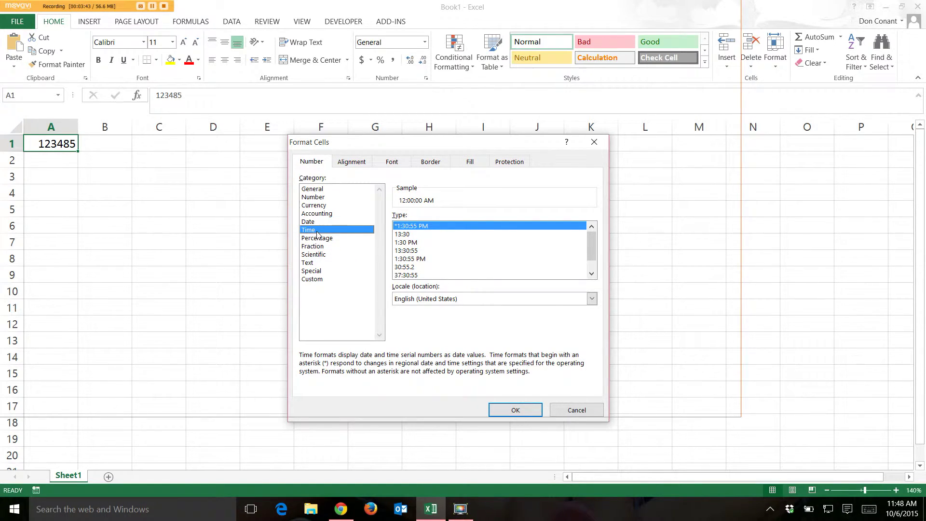
pyautogui.click(314, 200)
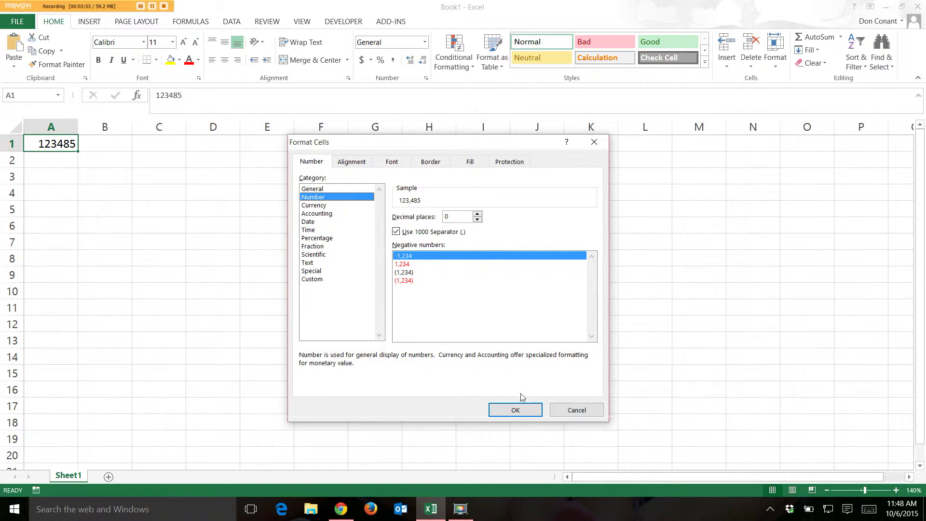
pyautogui.click(517, 410)
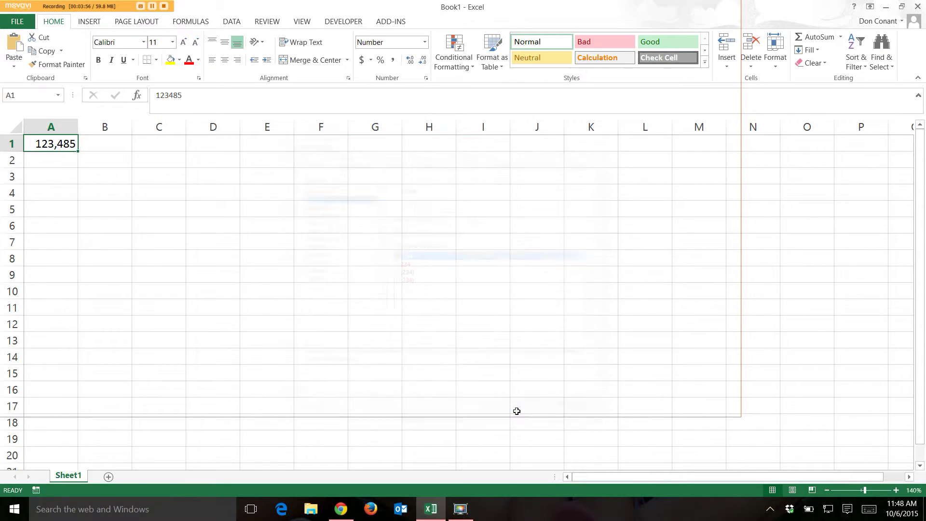
# Enter the number 5642035 in cell C4
pyautogui.click(160, 197)
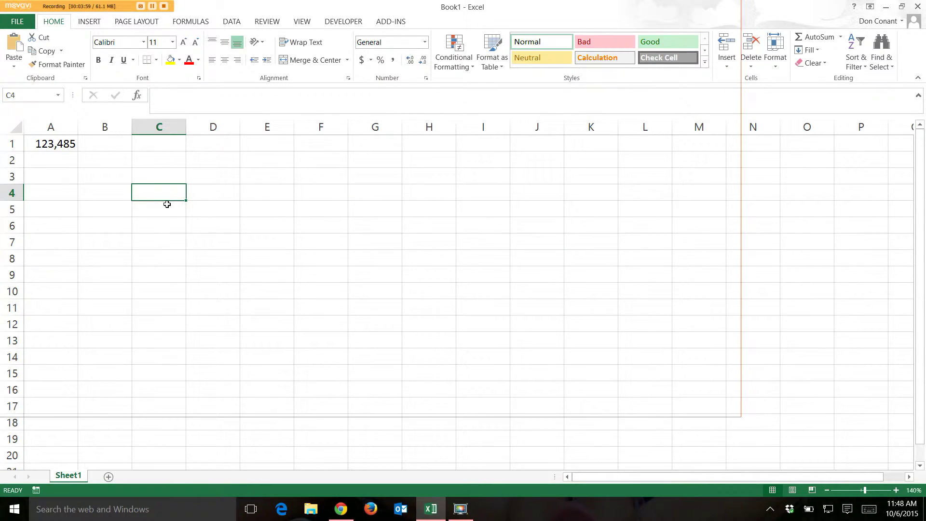
pyautogui.write('56420.')
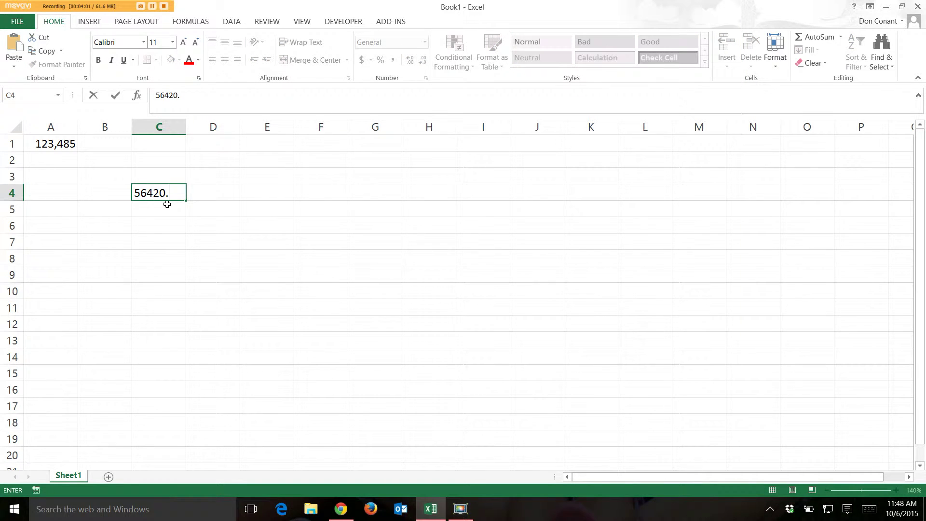
pyautogui.press('BackSpace')
pyautogui.write('35')
pyautogui.press('Return')
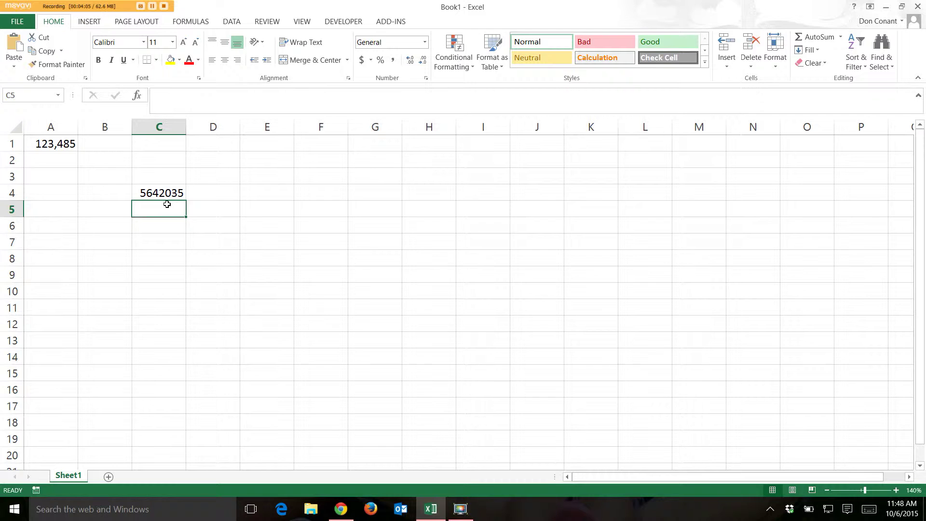
# Copy the number formatting of A1 to C4 with Format Painter
pyautogui.click(53, 144)
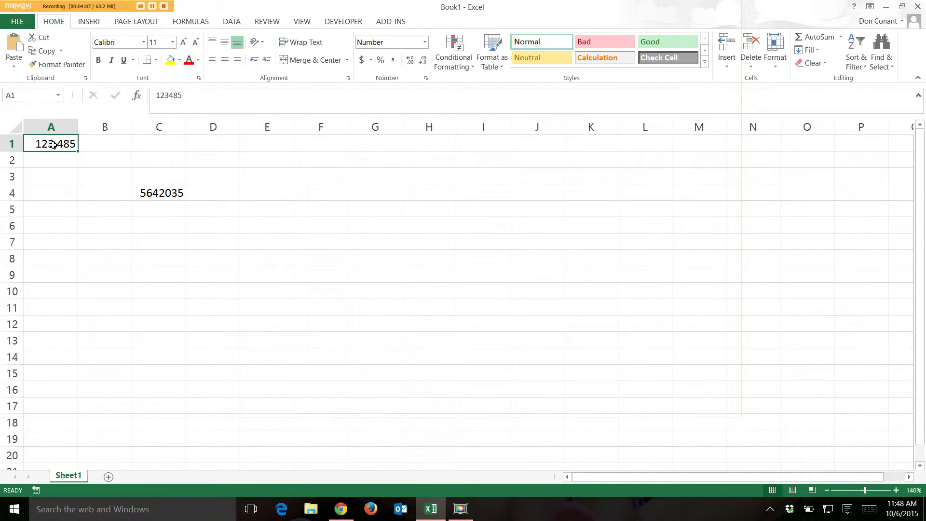
pyautogui.click(60, 65)
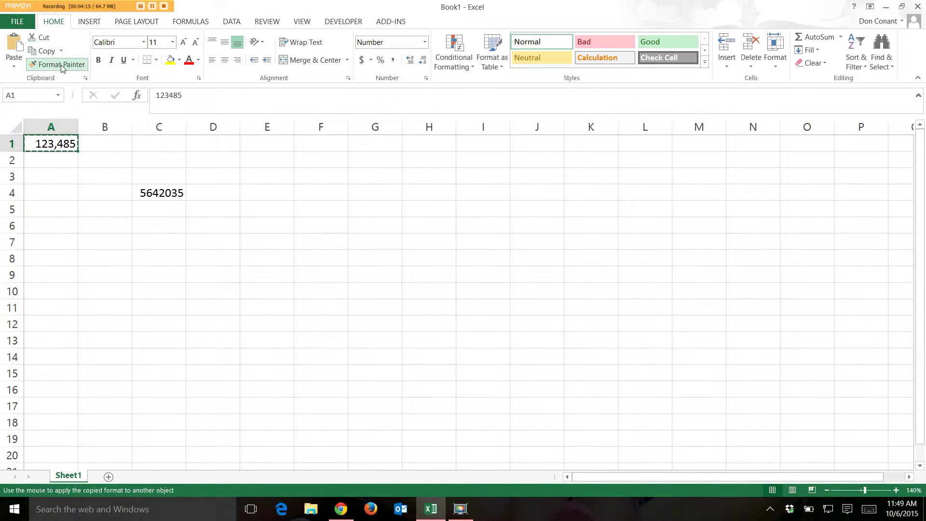
pyautogui.click(157, 193)
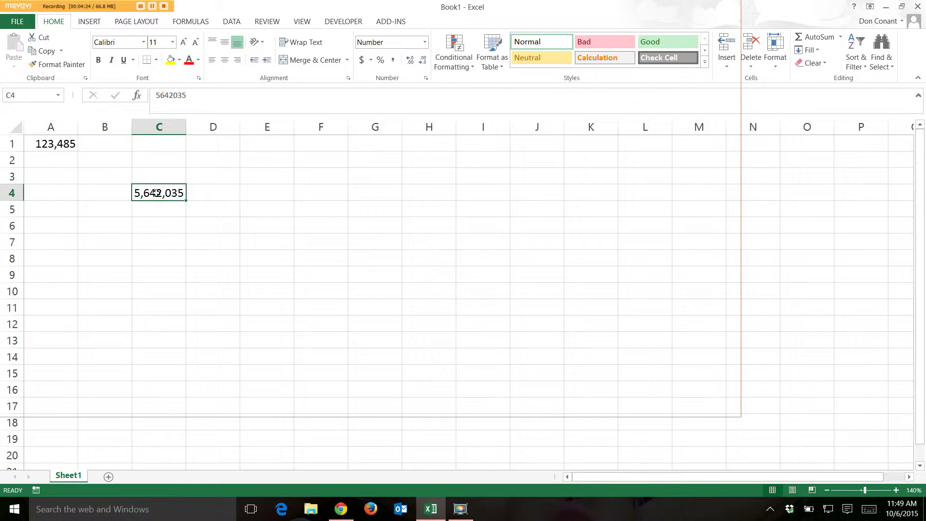
# Clear the contents of the range A1:C4
pyautogui.moveTo(65, 147); pyautogui.dragTo(140, 194)
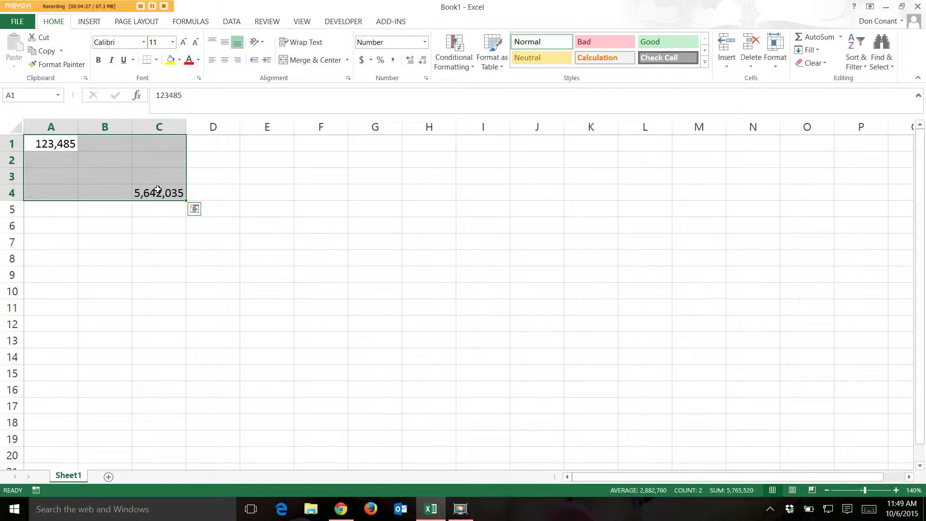
pyautogui.press('Delete')
pyautogui.press('Return')
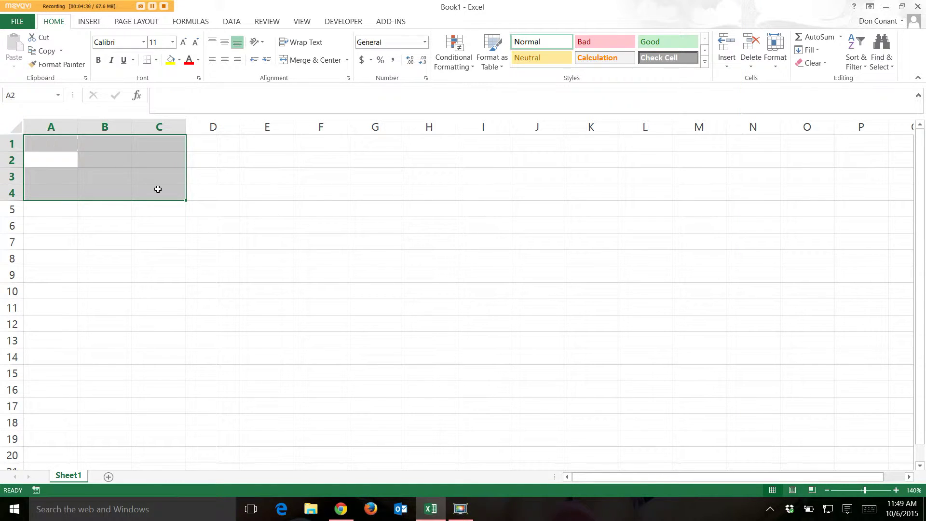
# Enter the date 10/6/2015 in cell A1
pyautogui.press('Up')
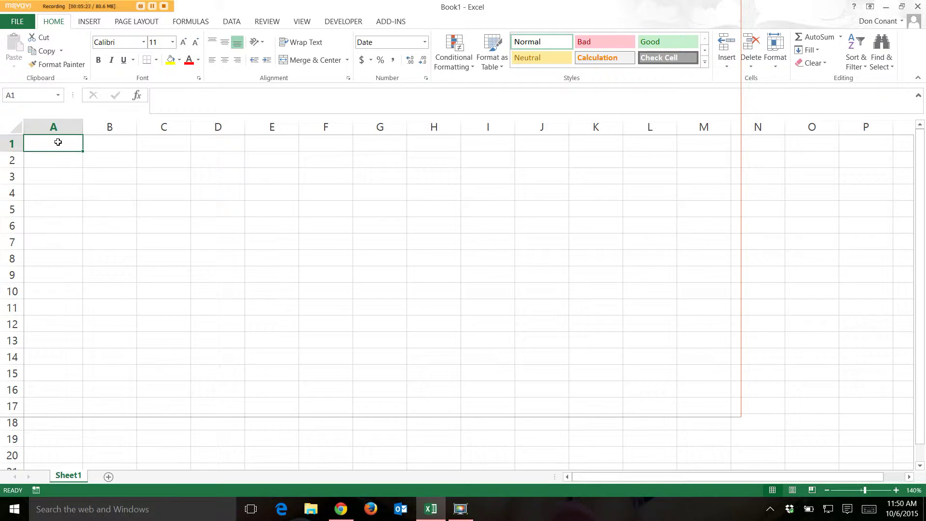
pyautogui.write('1')
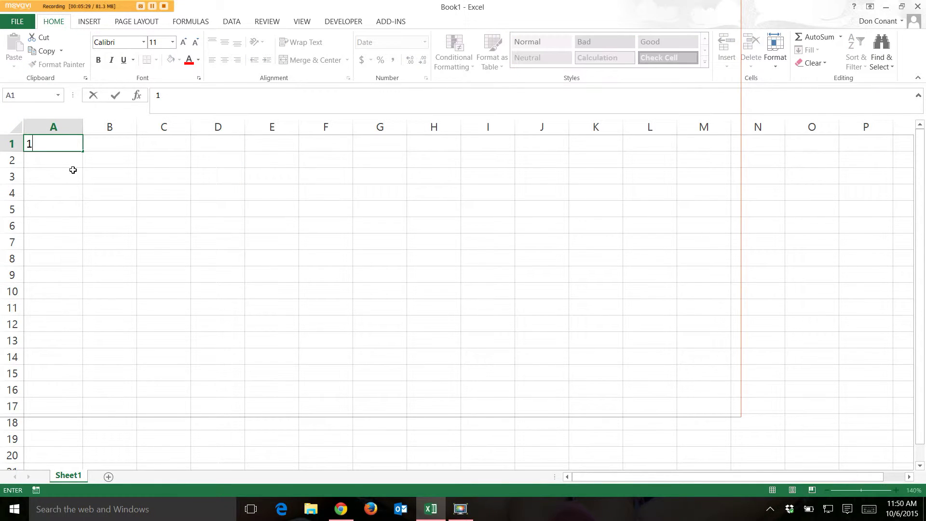
pyautogui.write('0/6/2015')
pyautogui.hotkey('ctrl', 'Return')
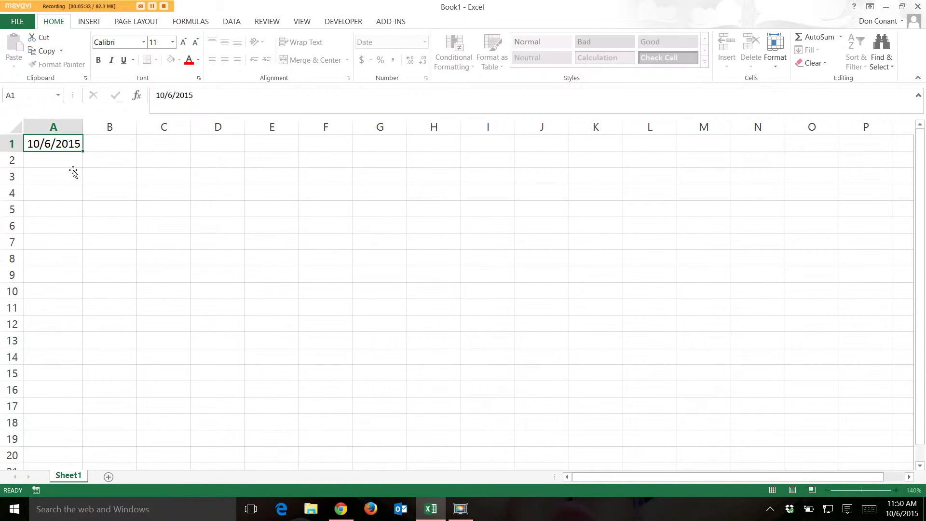
# Preview the Date types *Wednesday, March 14, 2012, 3/14, 14-Mar and 14-Mar-12 for cell A1 in Format Cells
pyautogui.click(78, 165)
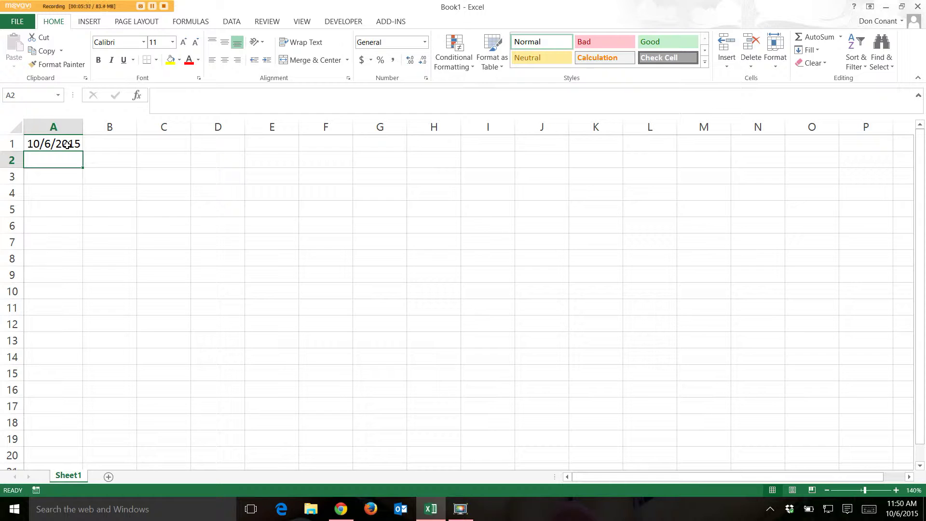
pyautogui.click(67, 144)
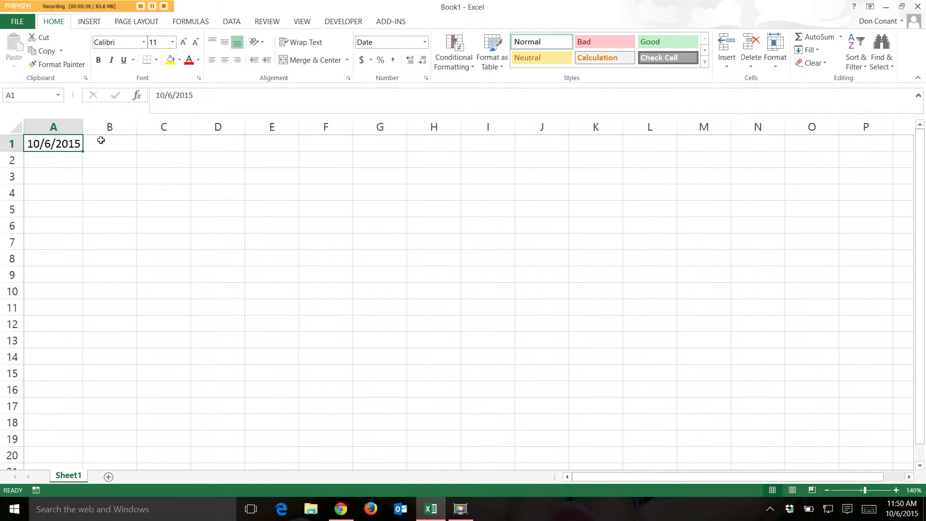
pyautogui.click(427, 78)
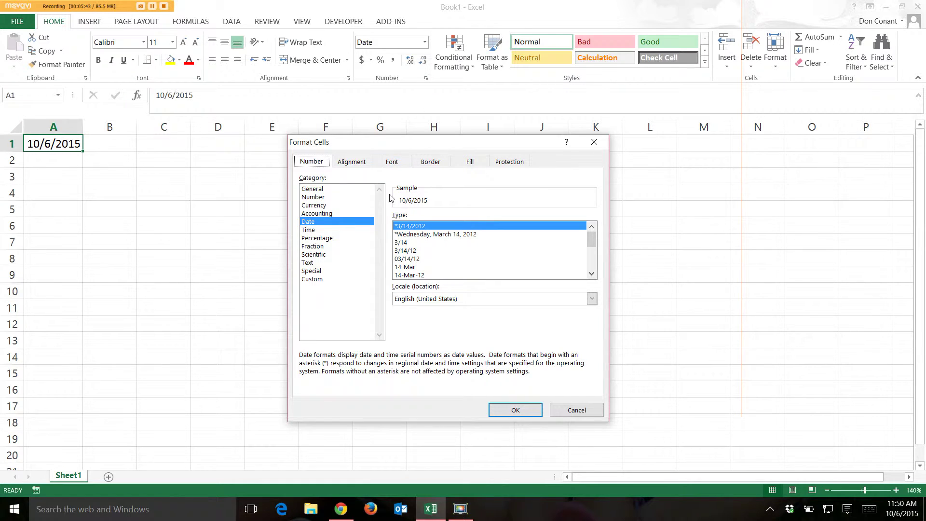
pyautogui.click(429, 235)
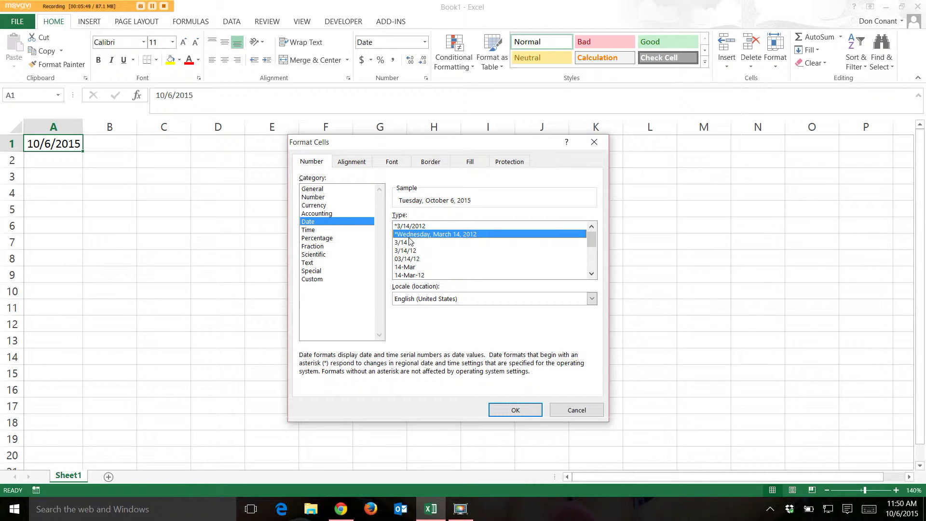
pyautogui.click(409, 243)
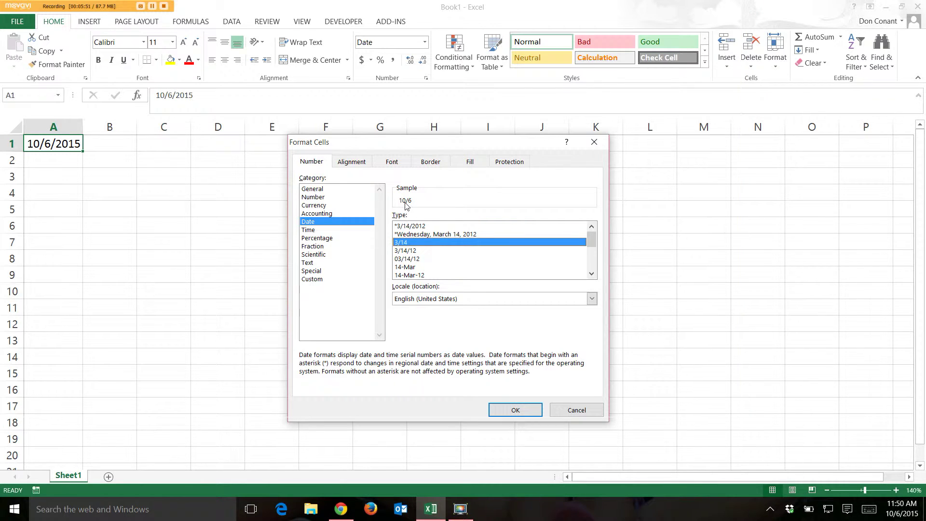
pyautogui.click(410, 269)
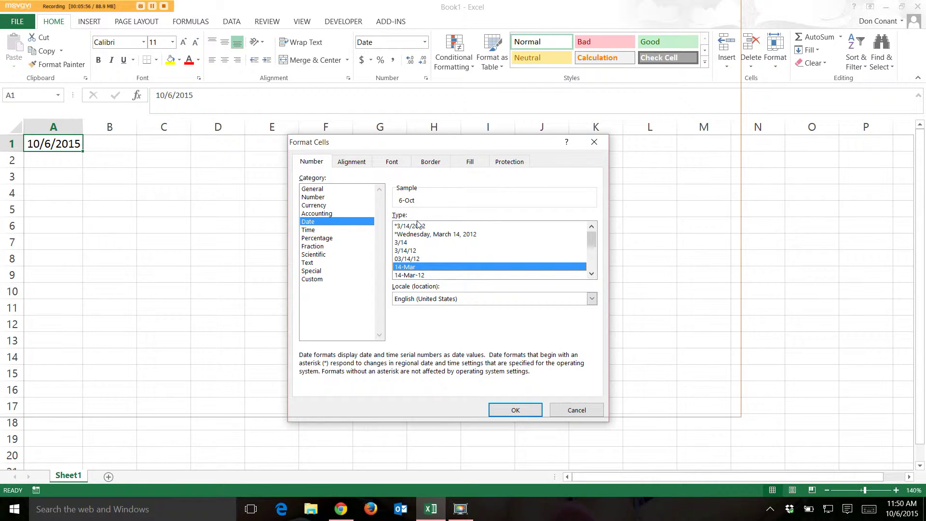
pyautogui.click(416, 276)
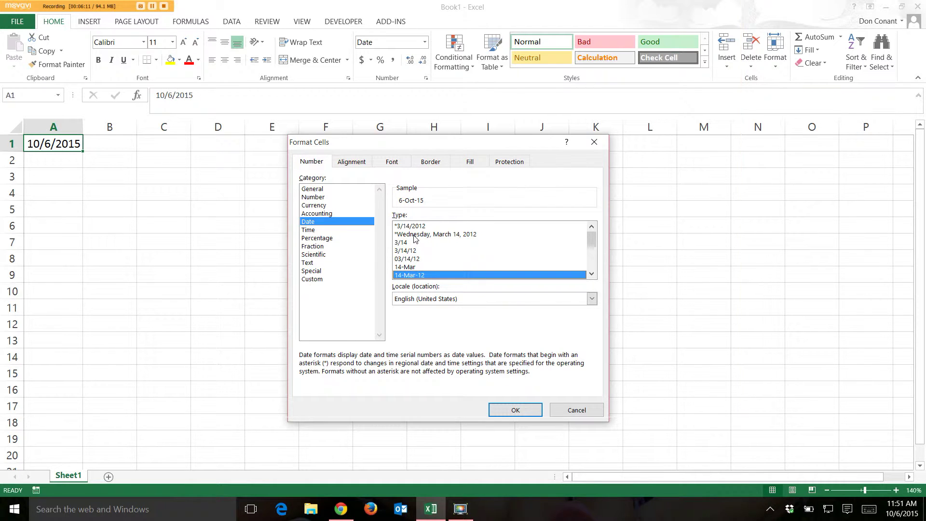
# Preview the Number category for cell A1, and apply the General format to the cell
pyautogui.click(314, 198)
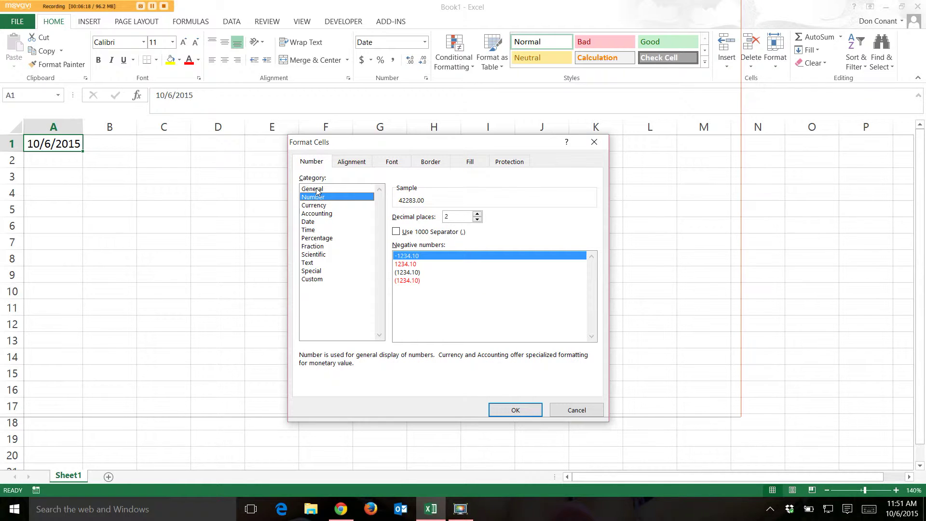
pyautogui.click(321, 189)
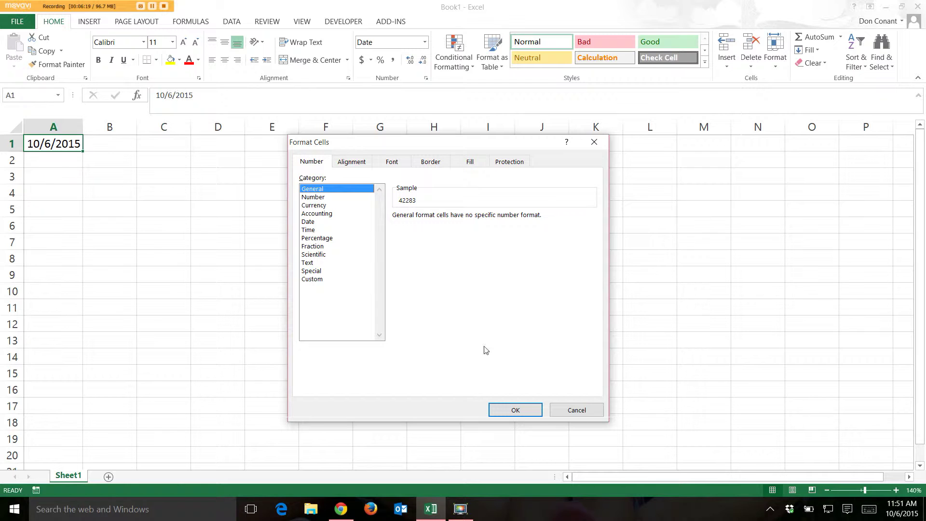
pyautogui.click(523, 408)
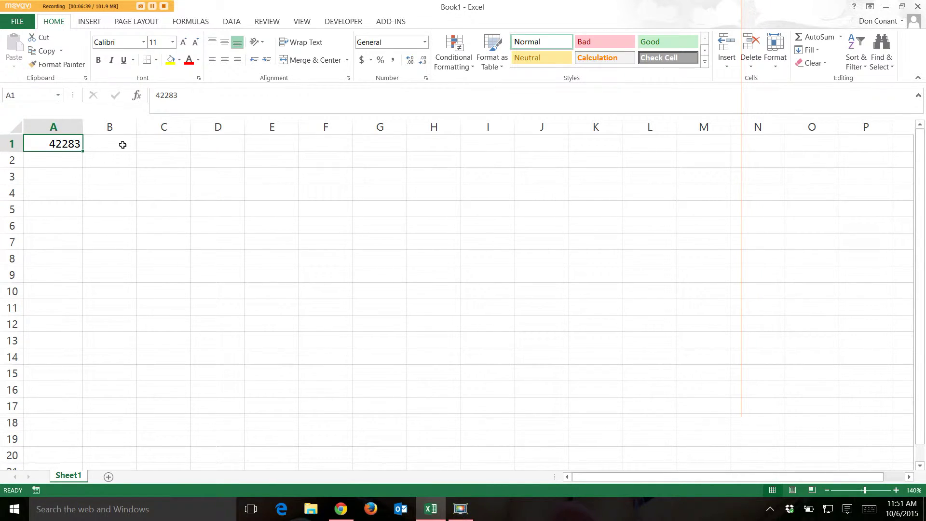
# Enter the date and time 10/6/2015 1:15 am in cell A4
pyautogui.click(63, 210)
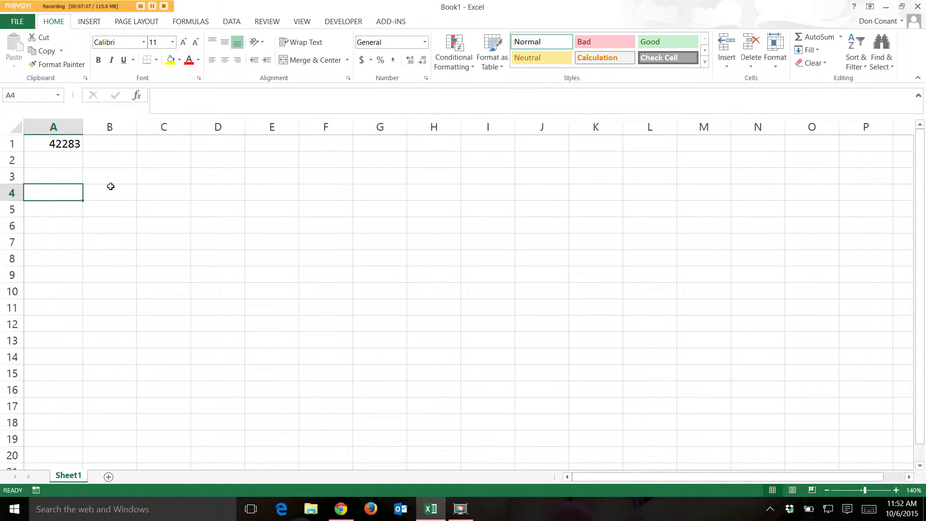
pyautogui.write('10/6/2015')
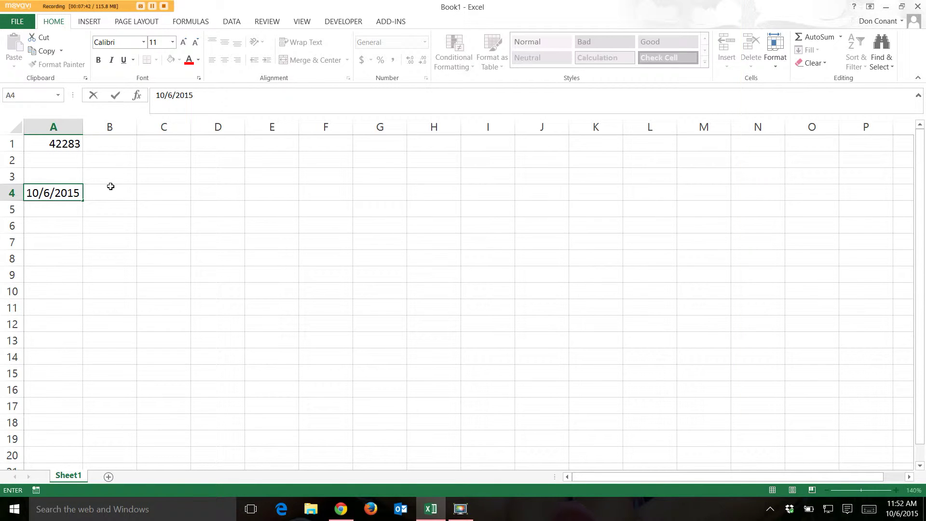
pyautogui.write(' 1:15')
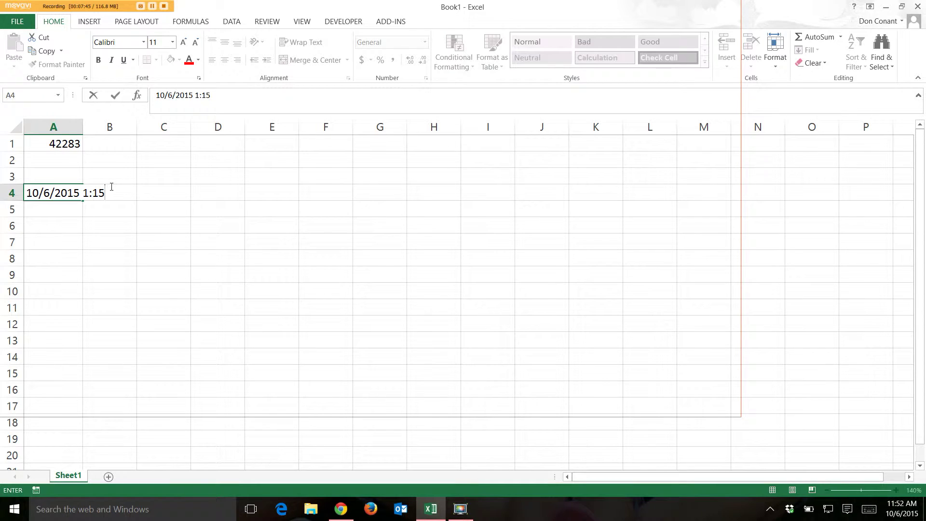
pyautogui.write(' am')
pyautogui.press('Return')
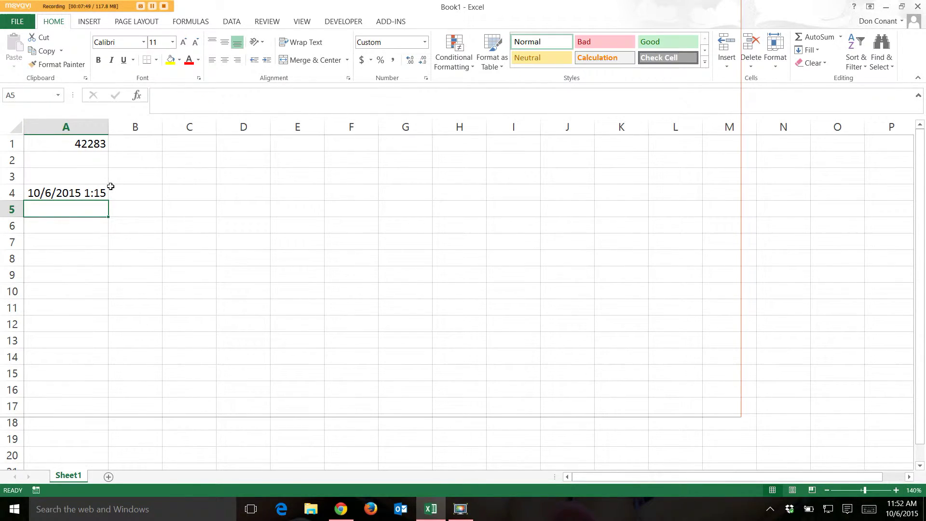
# Apply the General format to cell A4 and increase its displayed decimals to six places
pyautogui.click(76, 193)
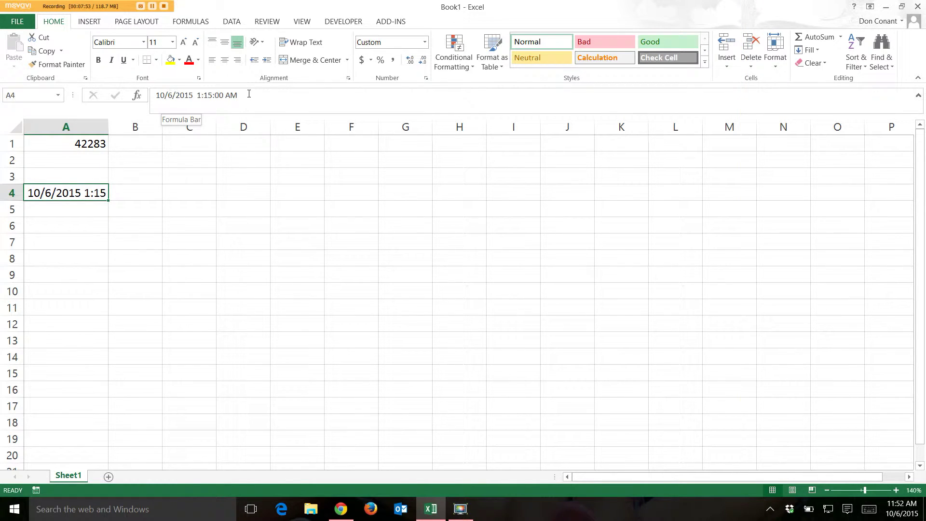
pyautogui.click(426, 78)
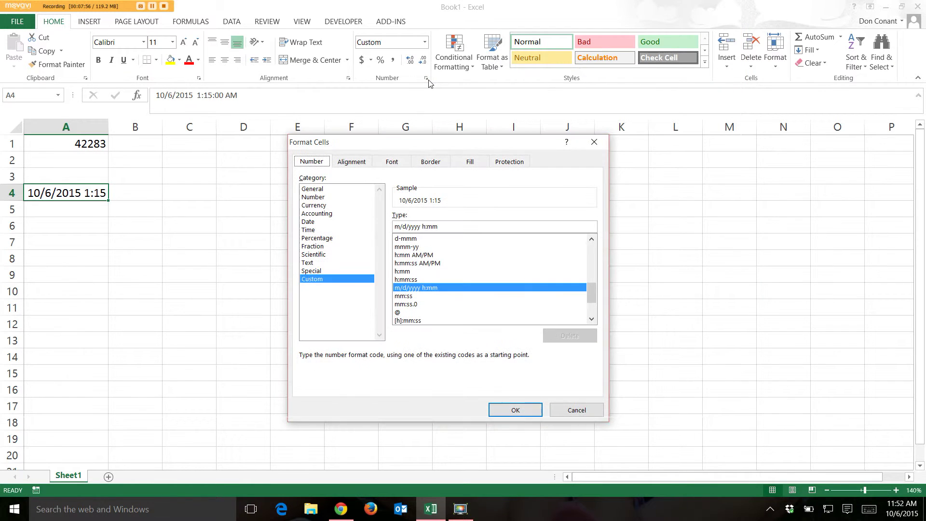
pyautogui.click(332, 189)
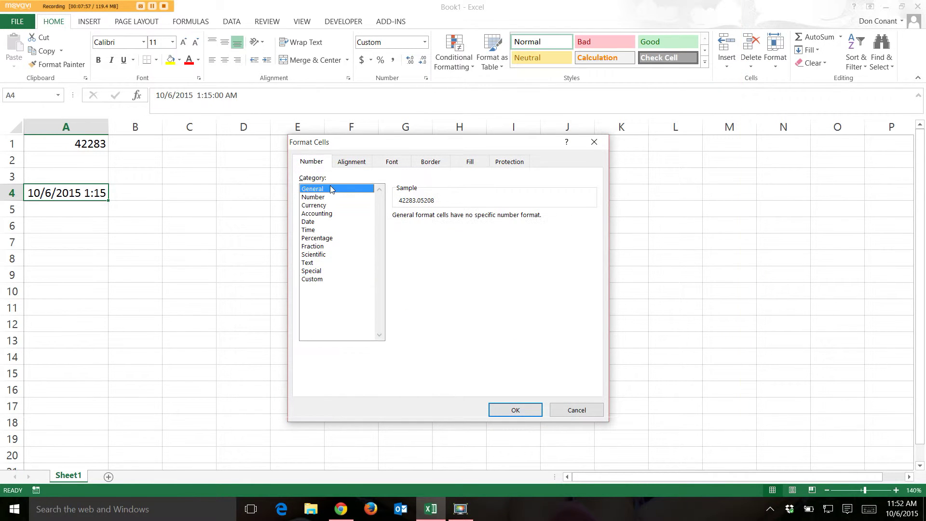
pyautogui.click(514, 410)
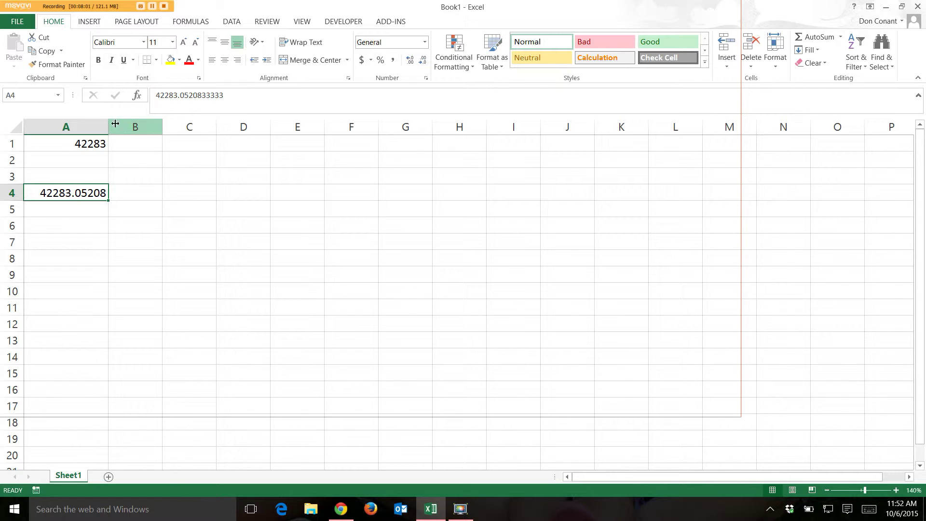
pyautogui.click(409, 61)
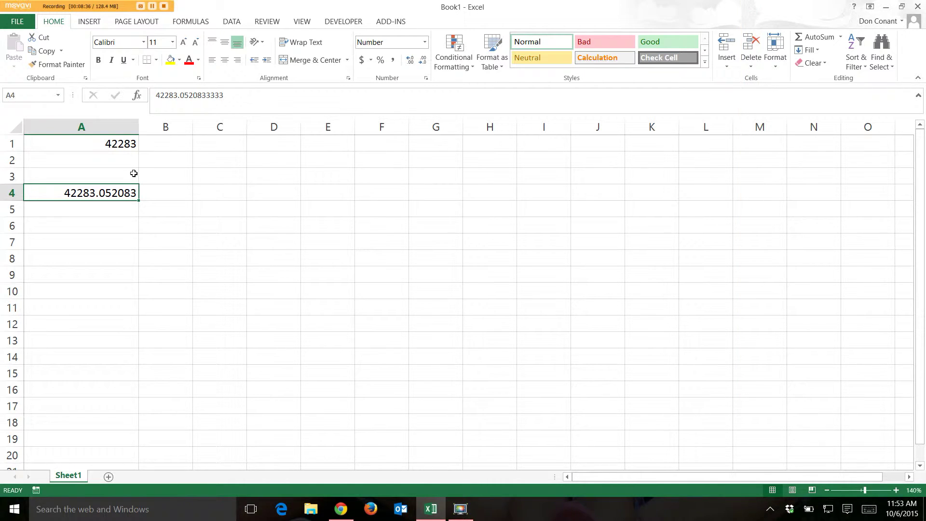
# Clear the contents of cell A4 and enter 1/2 in cell A2
pyautogui.press('Delete')
pyautogui.press('Up')
pyautogui.press('Up')
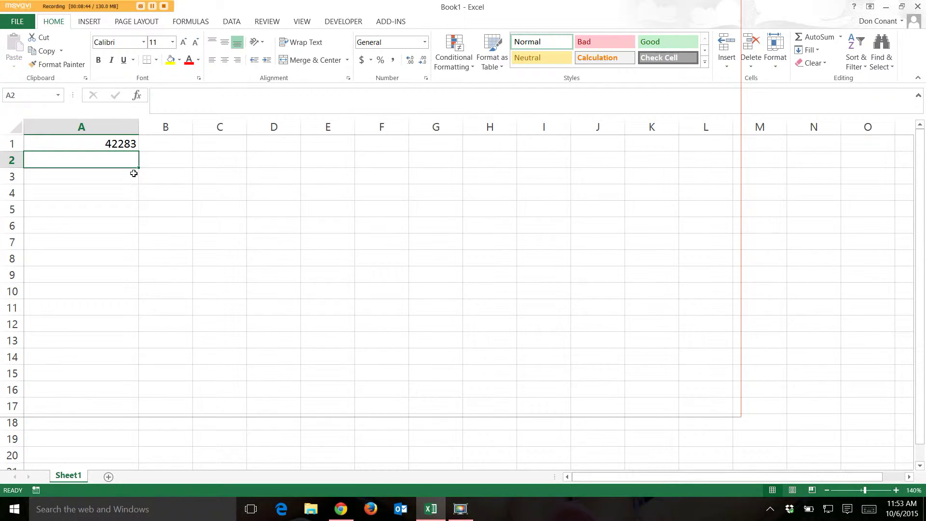
pyautogui.write('1/2')
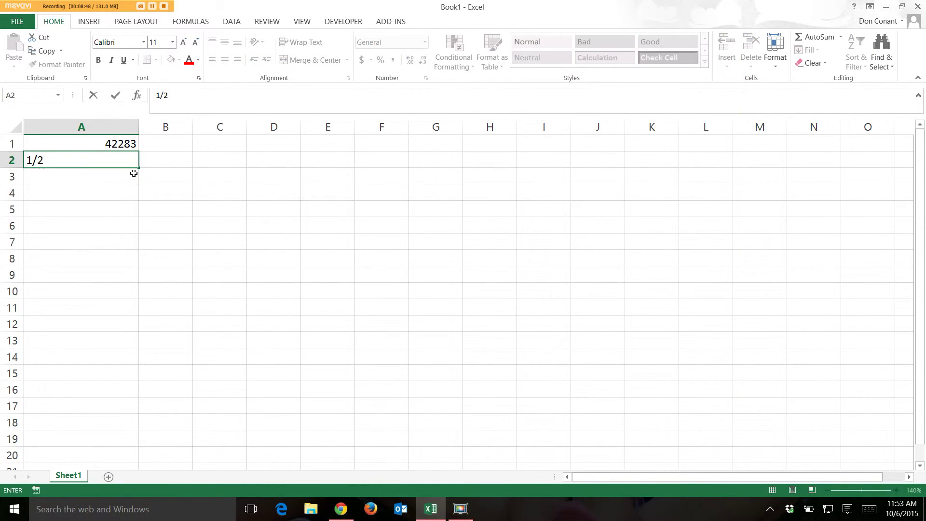
pyautogui.press('Return')
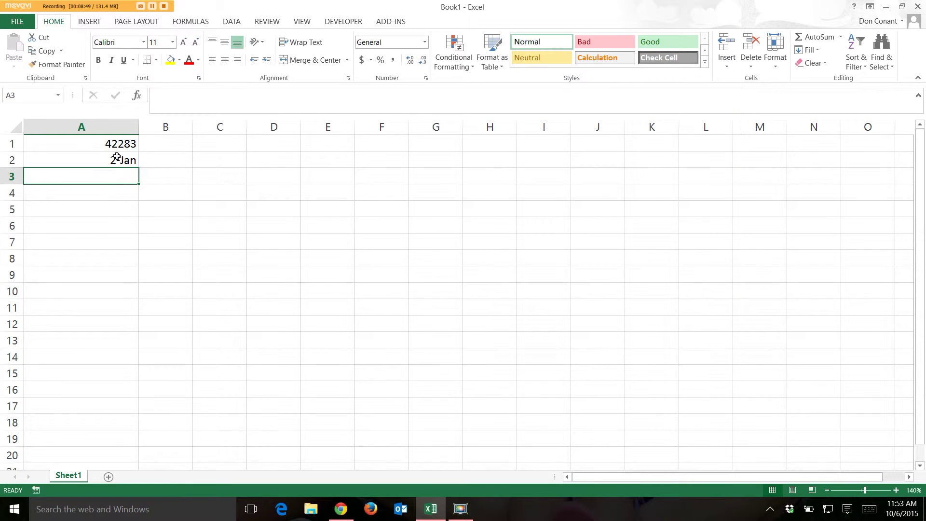
# Format cell A2 with the Number category and two decimal places
pyautogui.click(116, 161)
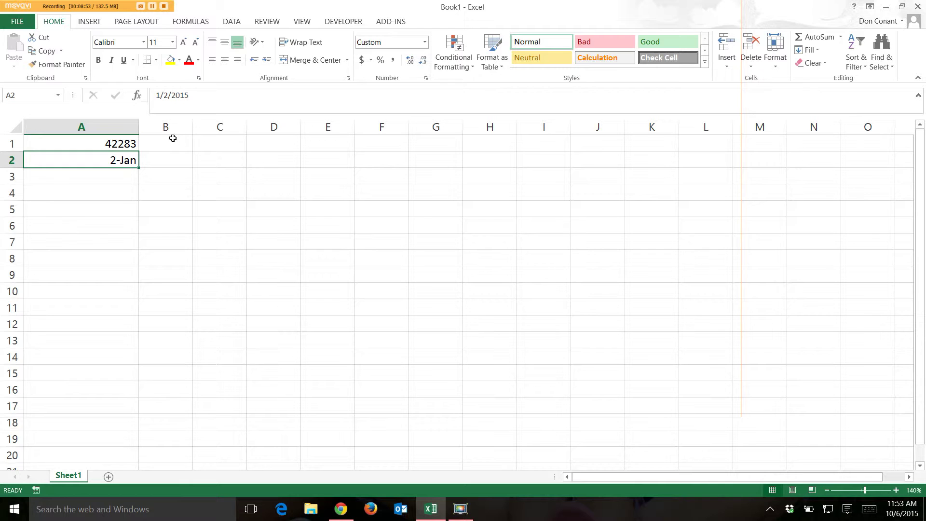
pyautogui.click(426, 79)
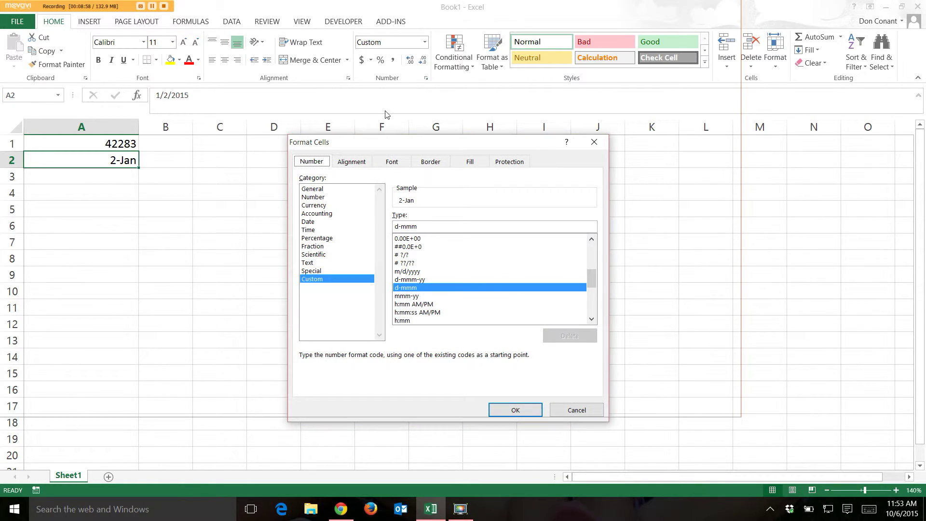
pyautogui.click(322, 199)
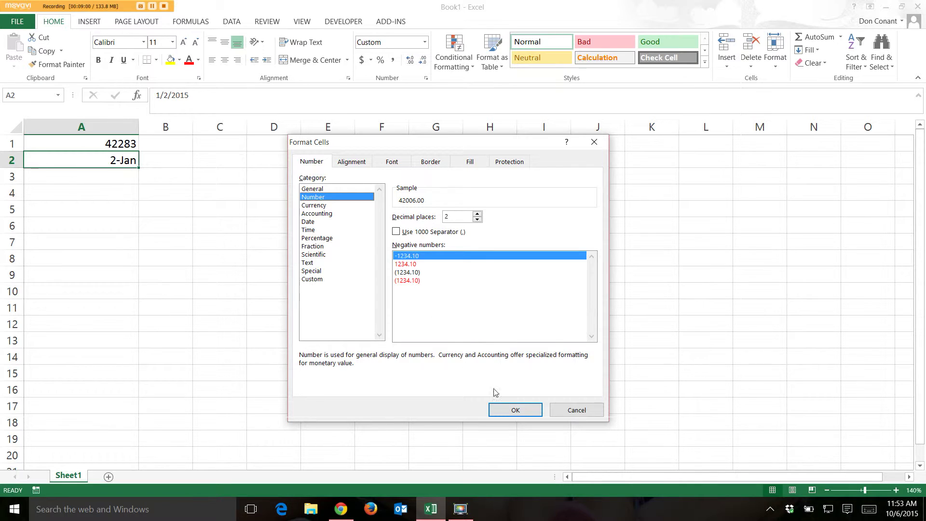
pyautogui.click(501, 412)
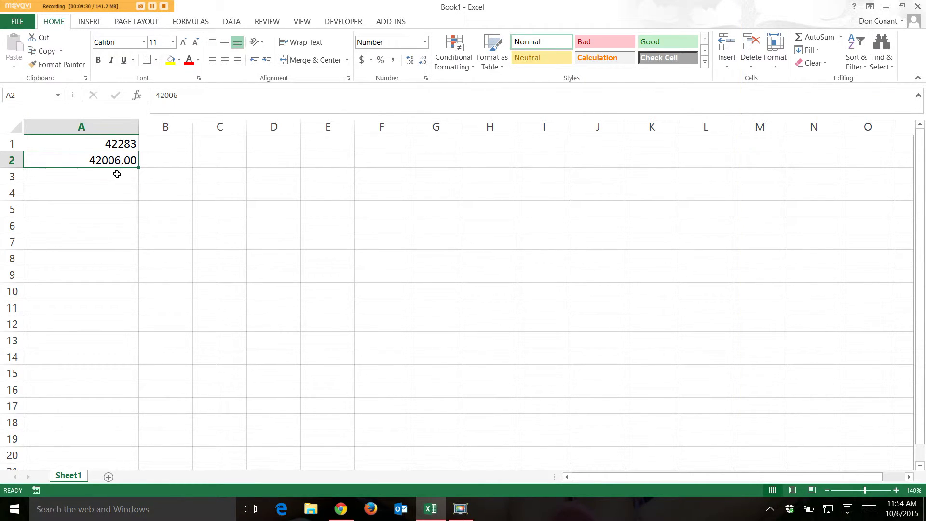
# Clear the contents of cell A2 and enter 1/2 in it again
pyautogui.press('Delete')
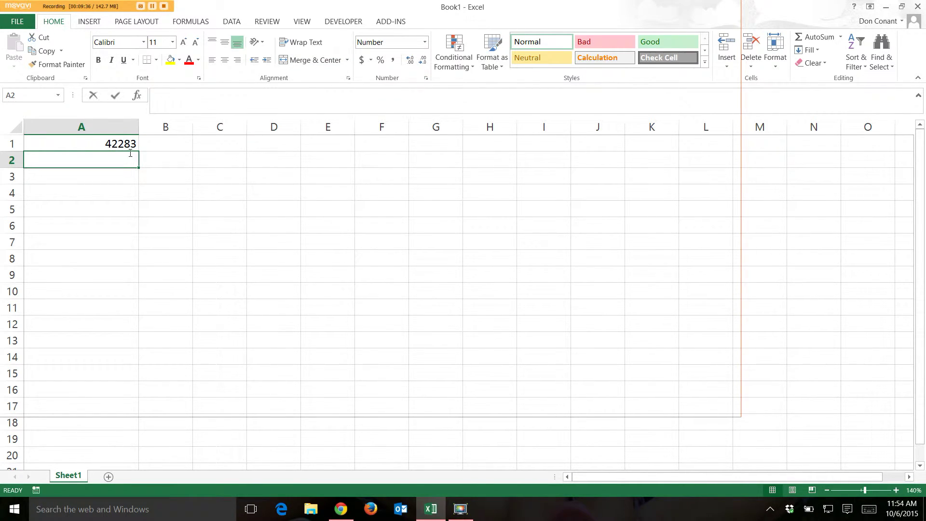
pyautogui.write('1/2')
pyautogui.press('Return')
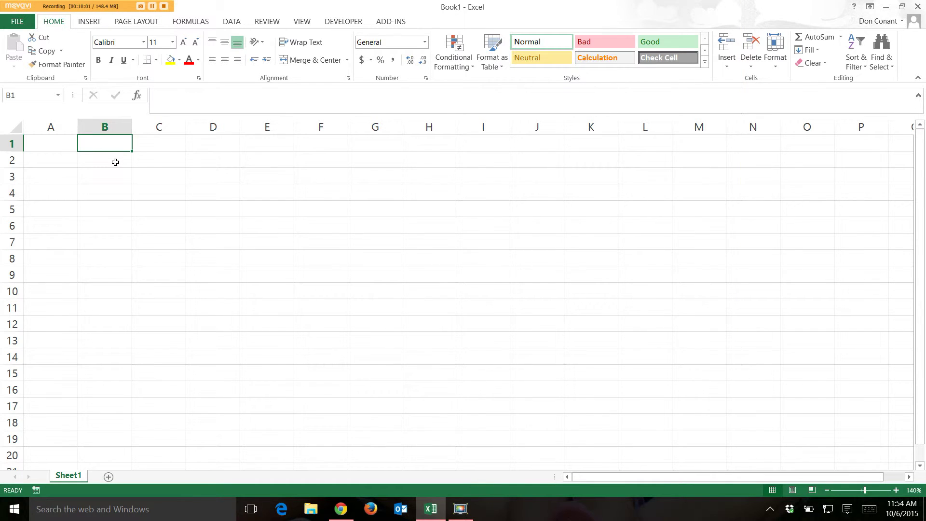
# Enter the text "This is text" in cell B1
pyautogui.write('This is text')
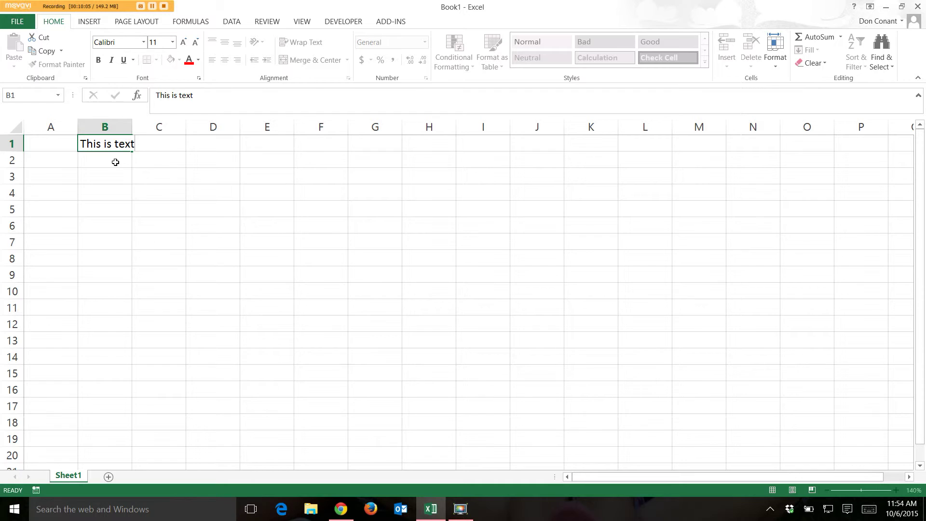
pyautogui.press('Return')
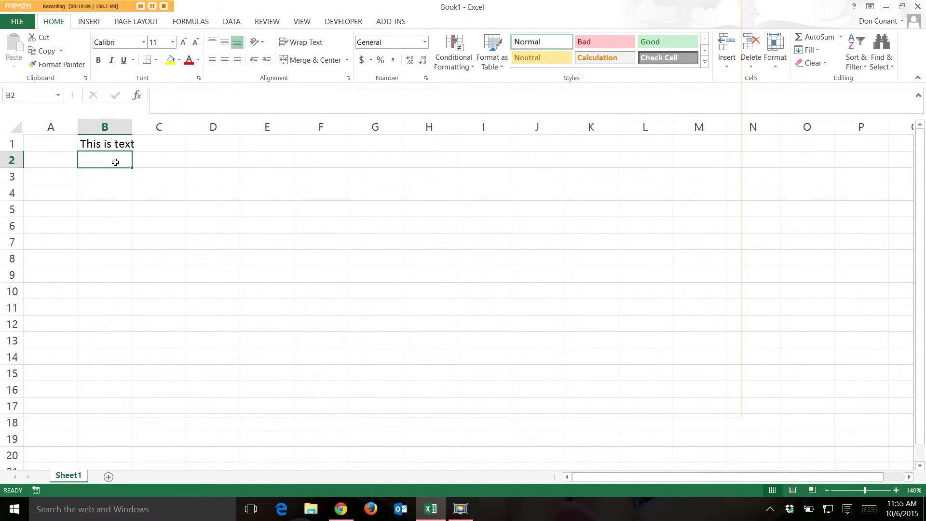
pyautogui.press('Up')
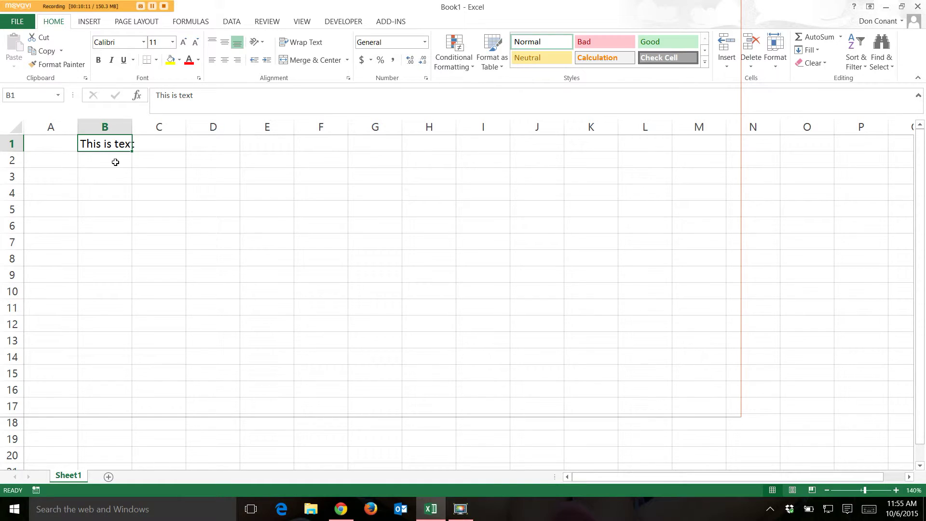
pyautogui.press('Down')
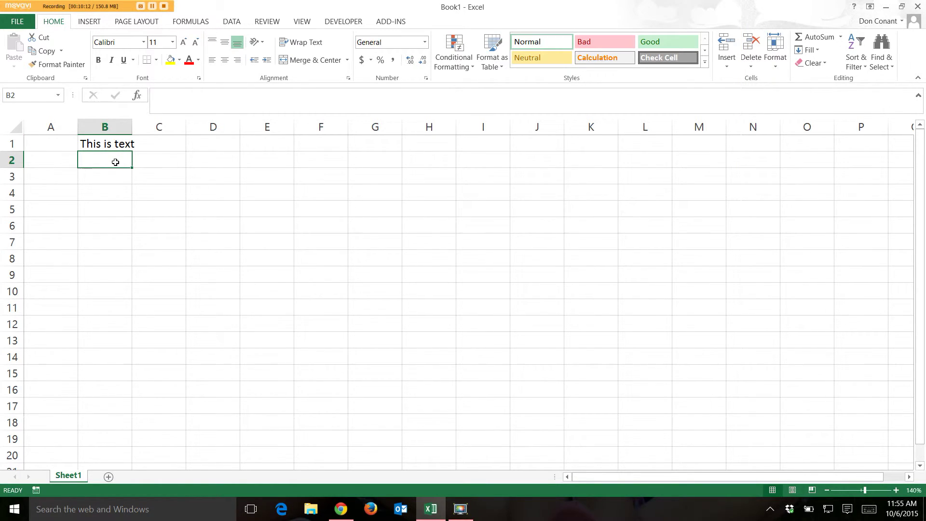
# Enter "This is a very long portion of text." in cell B2 and auto-fit column B's width to it
pyautogui.write('This is a')
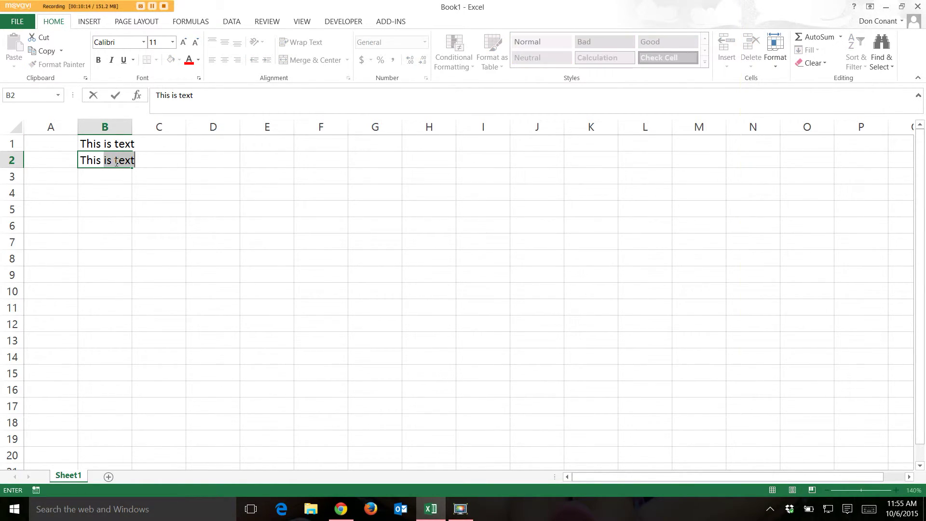
pyautogui.write(' ver')
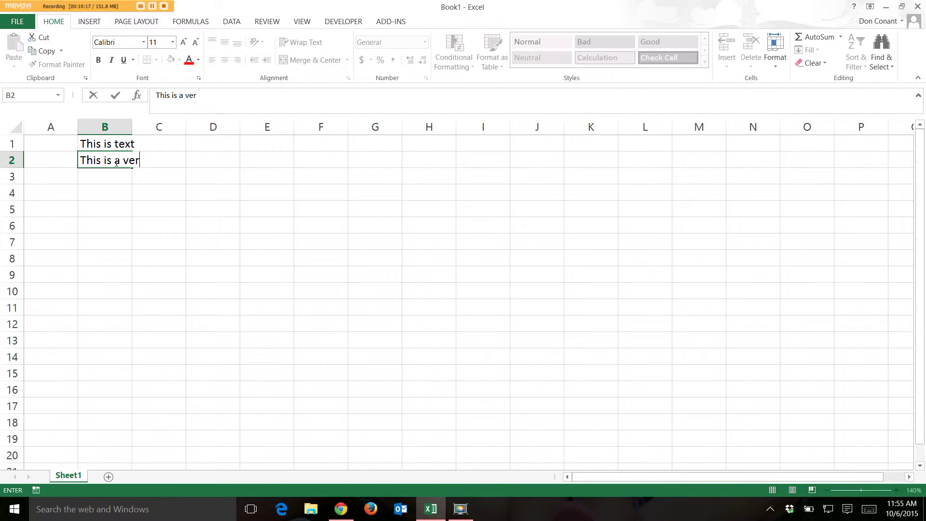
pyautogui.write('y long porti')
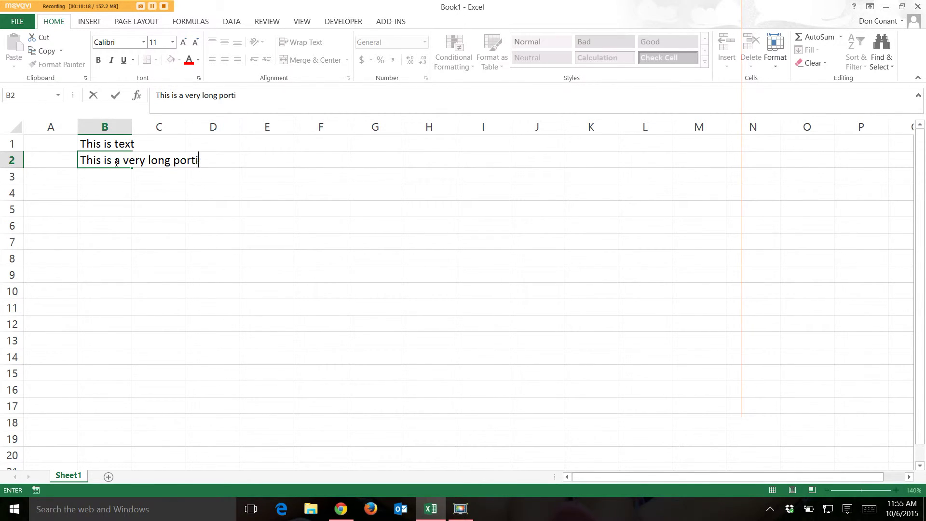
pyautogui.write('on of text.')
pyautogui.press('Return')
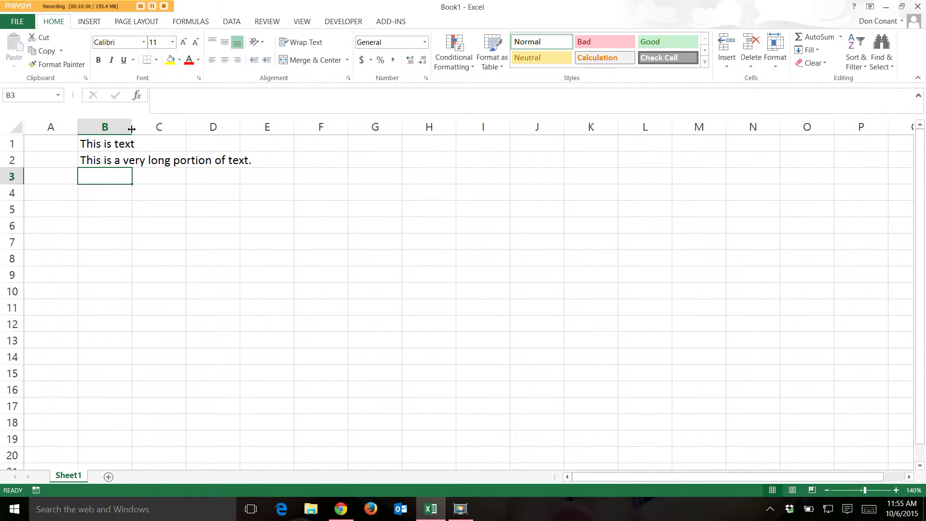
pyautogui.click(121, 161)
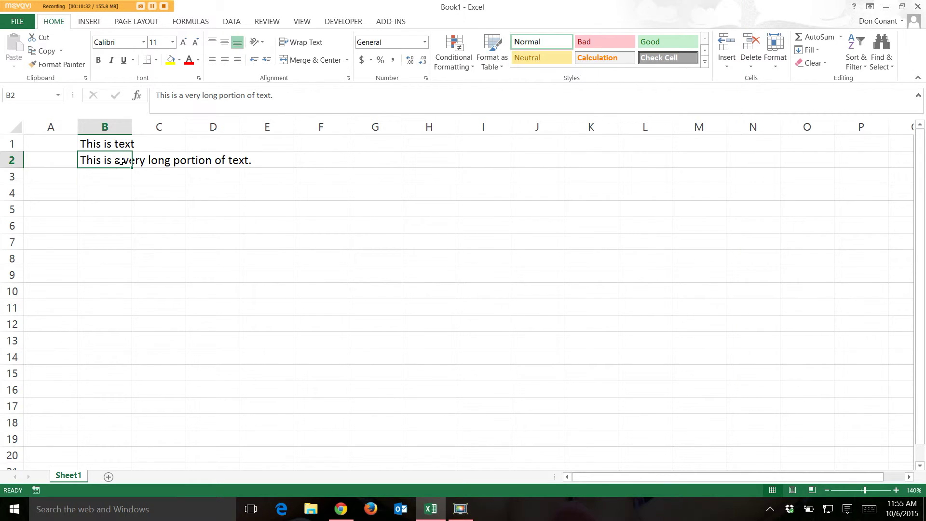
pyautogui.doubleClick(133, 127)
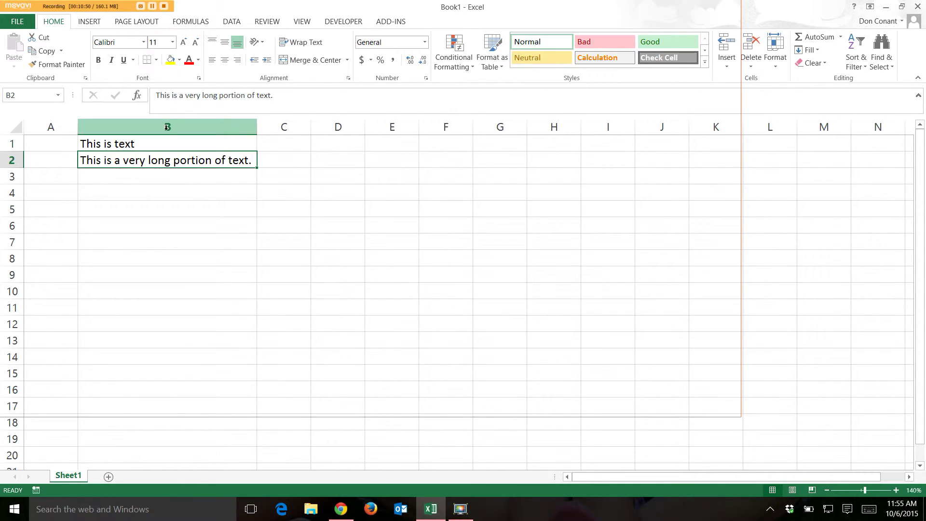
# Clear cell B1 and enter 1/2 in it as text by prefixing it with an apostrophe
pyautogui.click(191, 144)
pyautogui.press('Delete')
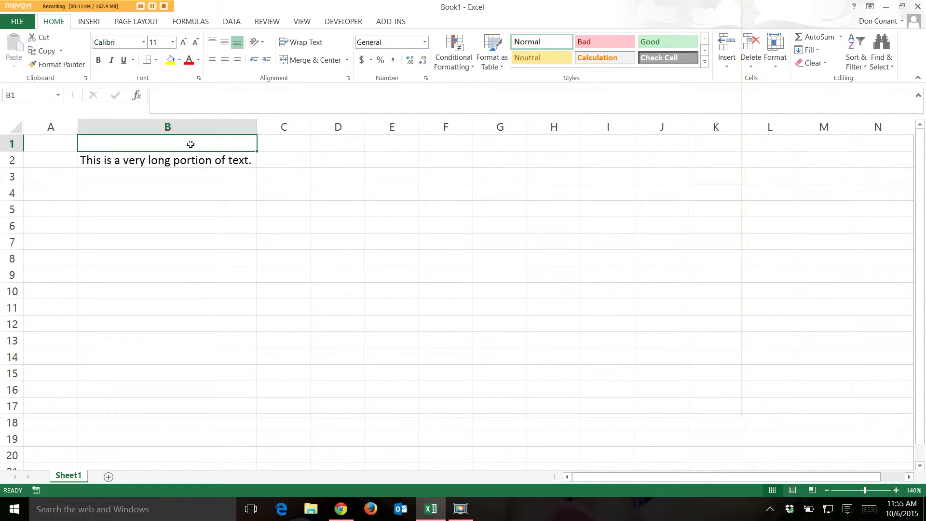
pyautogui.write("'")
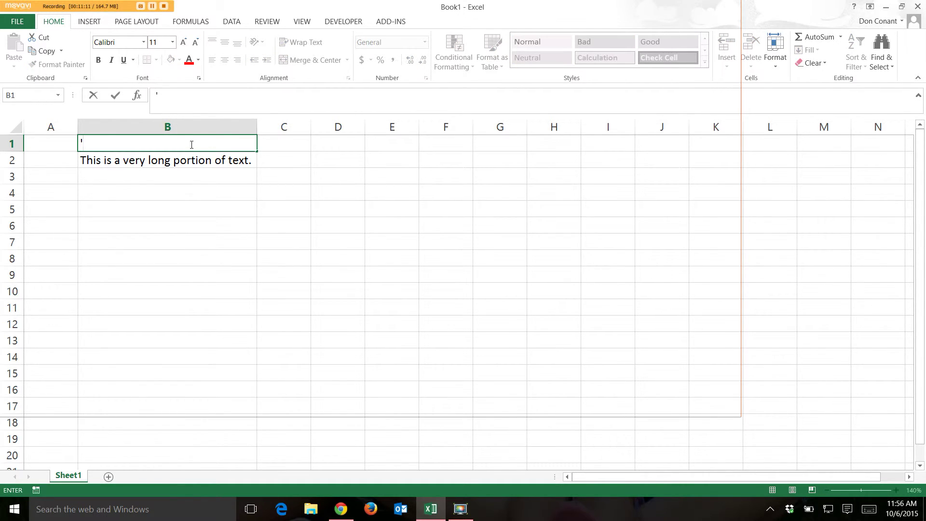
pyautogui.write('1/2')
pyautogui.press('Return')
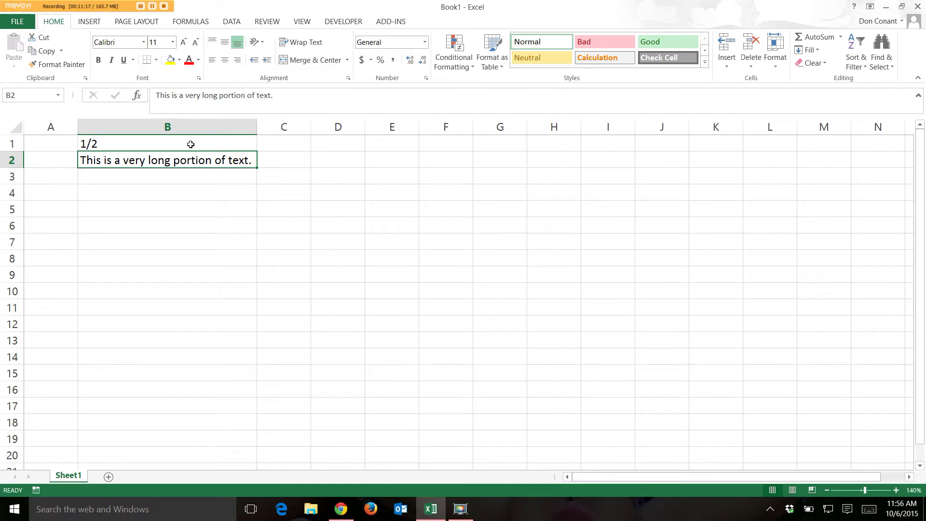
pyautogui.click(191, 144)
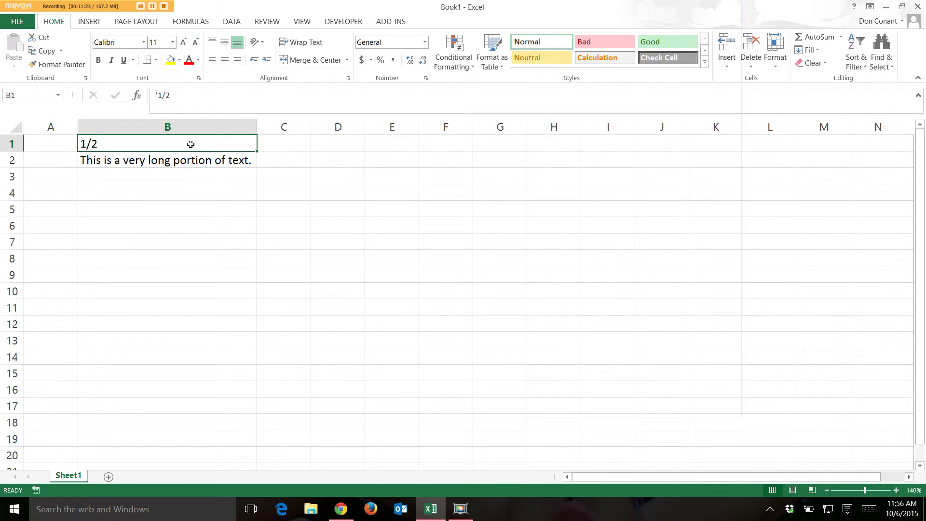
# Format cell B4 with the Text category and enter 1/2 in it
pyautogui.click(172, 192)
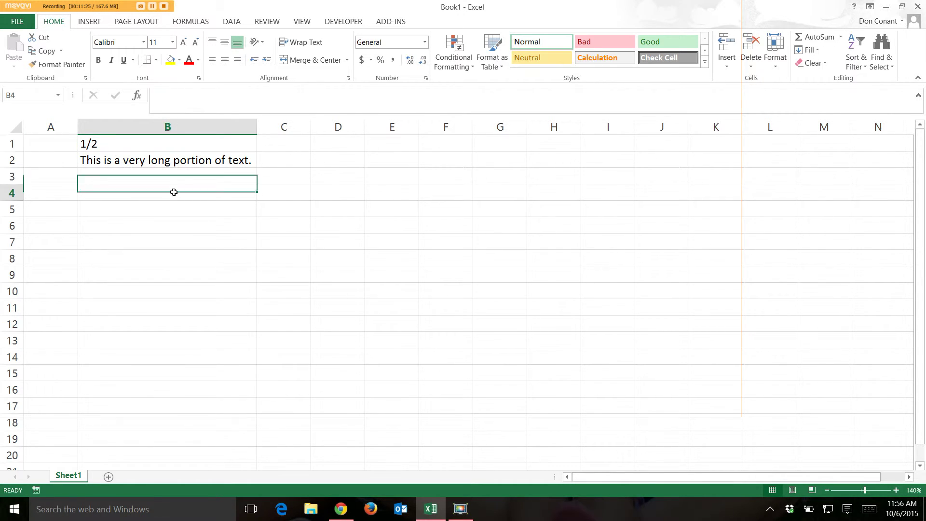
pyautogui.click(426, 78)
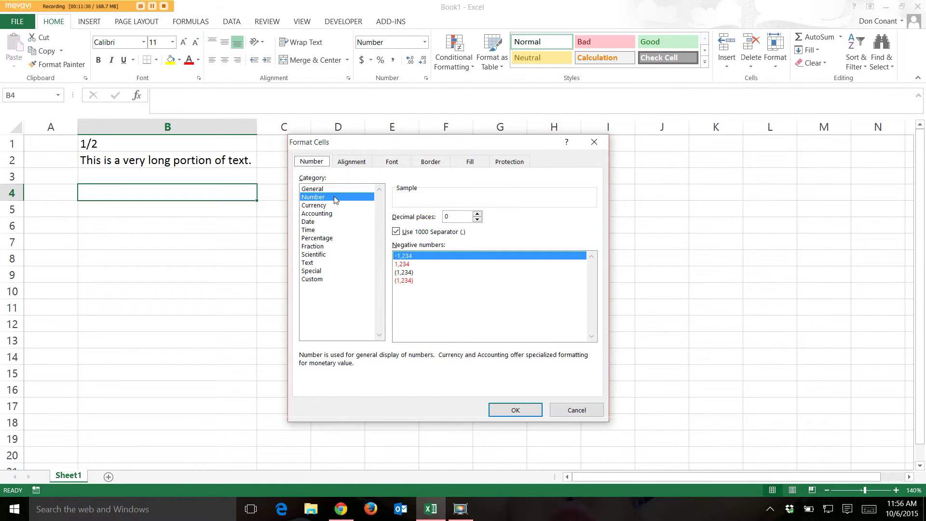
pyautogui.click(311, 265)
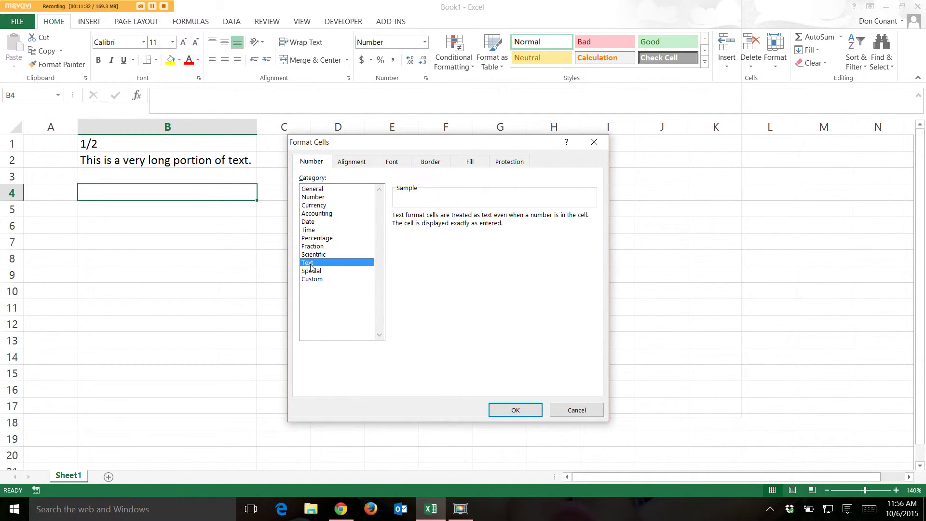
pyautogui.click(510, 410)
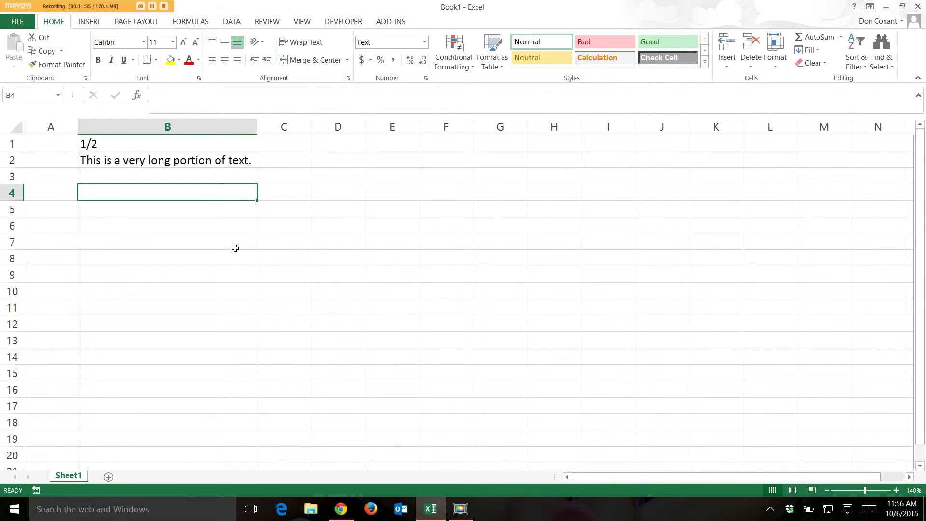
pyautogui.write('1/2')
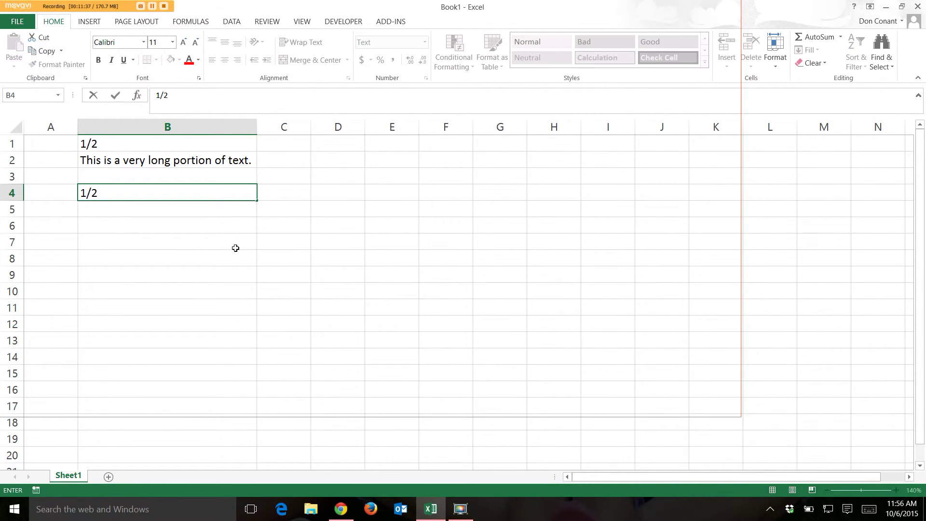
pyautogui.press('Return')
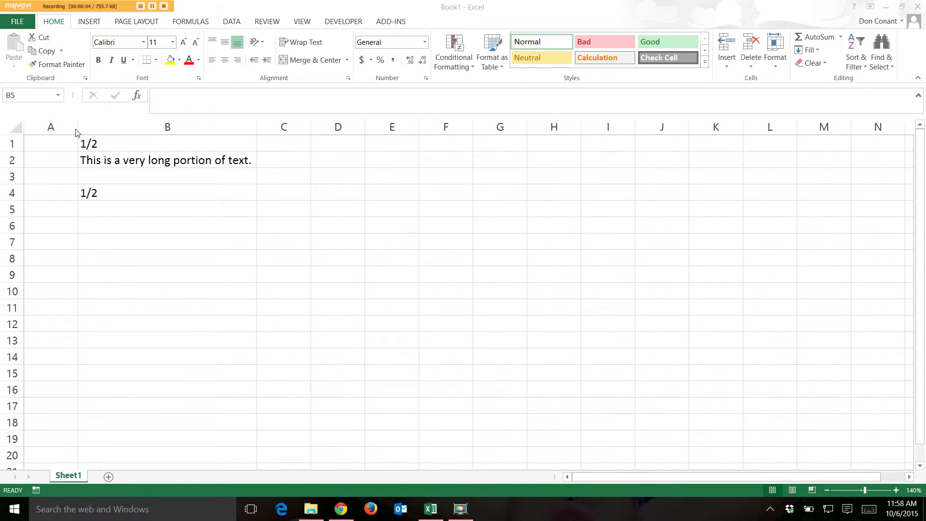
# Delete columns A and B from the sheet
pyautogui.moveTo(52, 127); pyautogui.dragTo(156, 137)
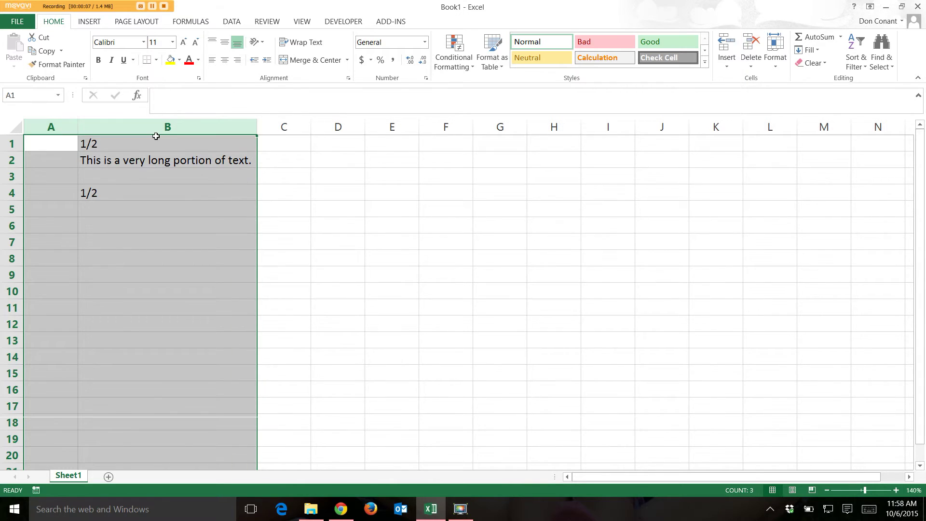
pyautogui.rightClick(132, 148)
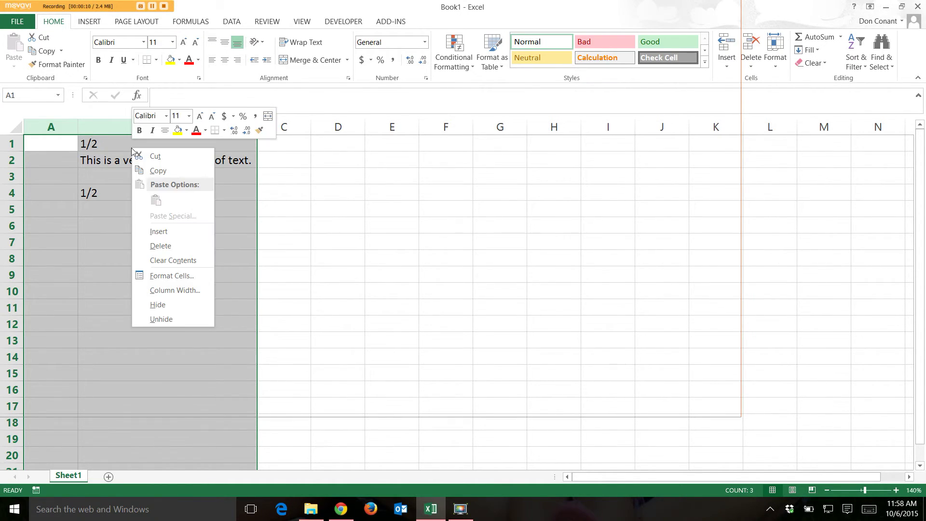
pyautogui.click(163, 246)
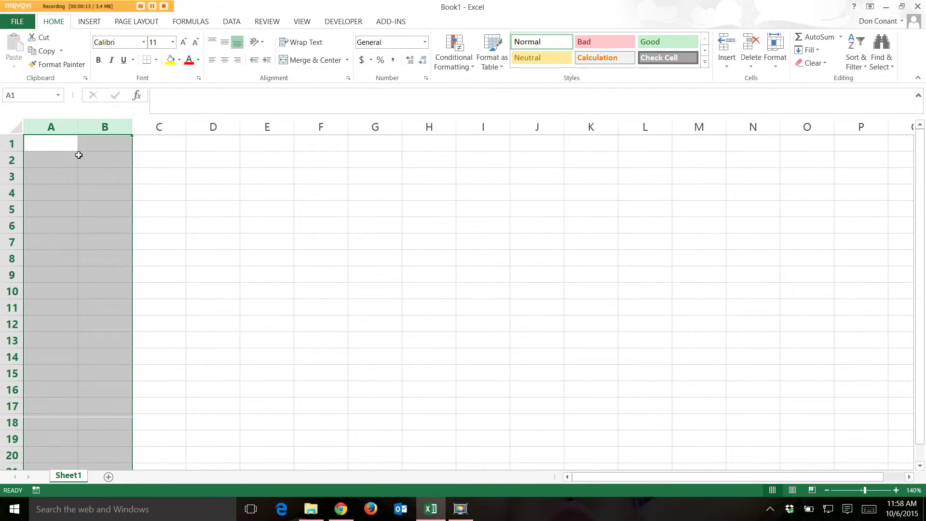
# Select the range B2:E5 and fill its first column with Month, January, February and March
pyautogui.click(106, 162)
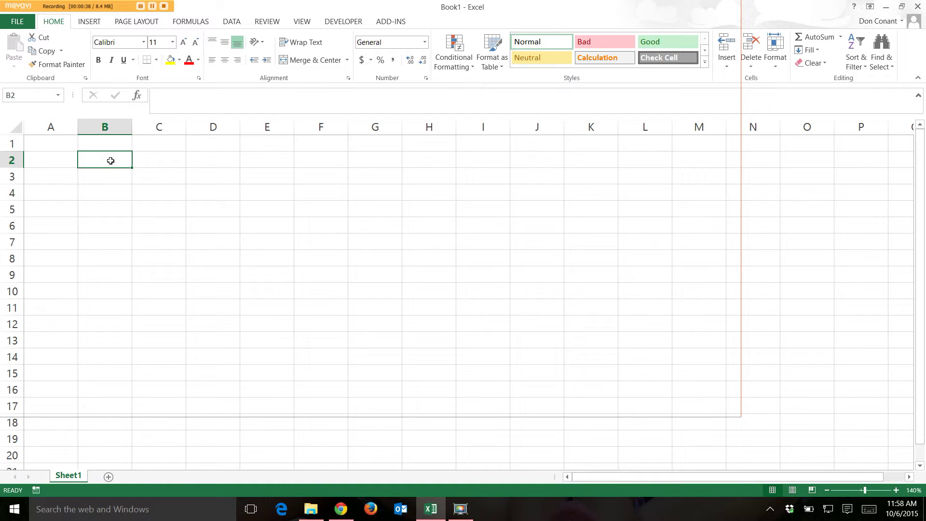
pyautogui.moveTo(110, 161); pyautogui.dragTo(247, 206)
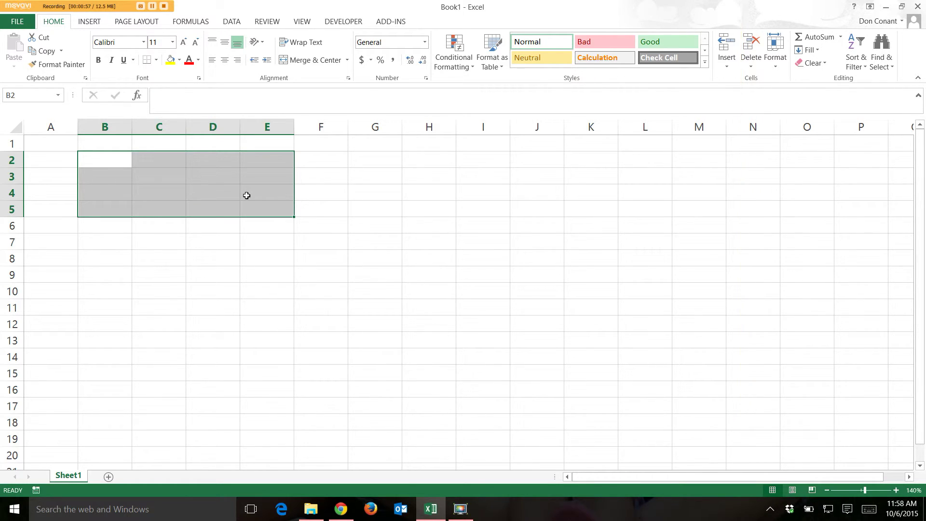
pyautogui.write('Month')
pyautogui.press('Return')
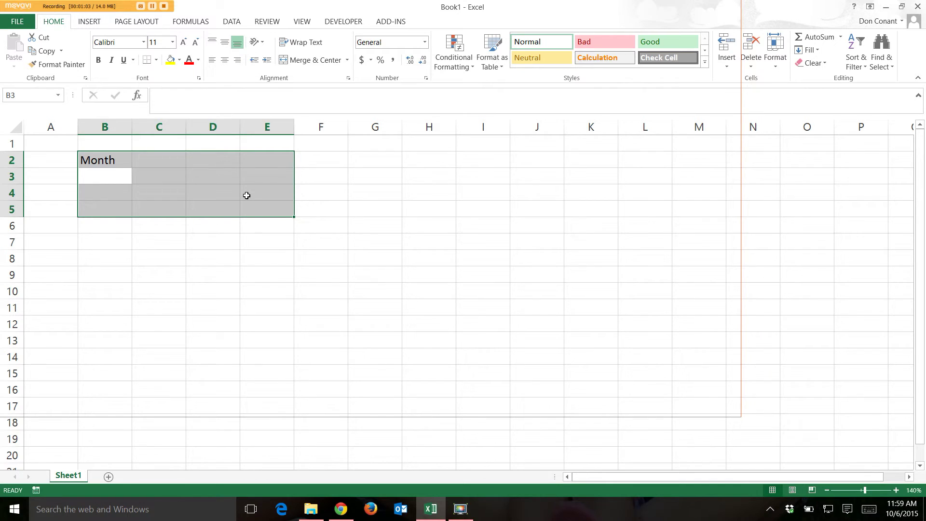
pyautogui.write('January')
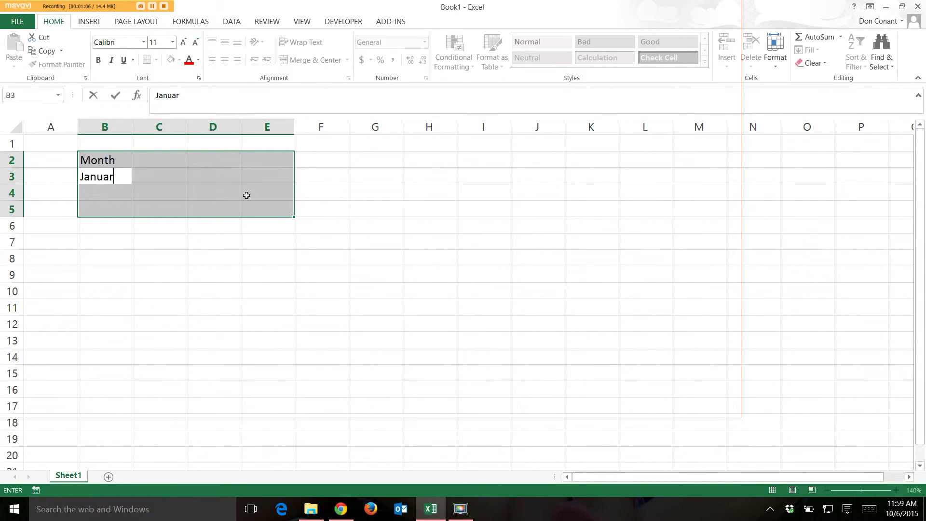
pyautogui.press('Return')
pyautogui.write('February')
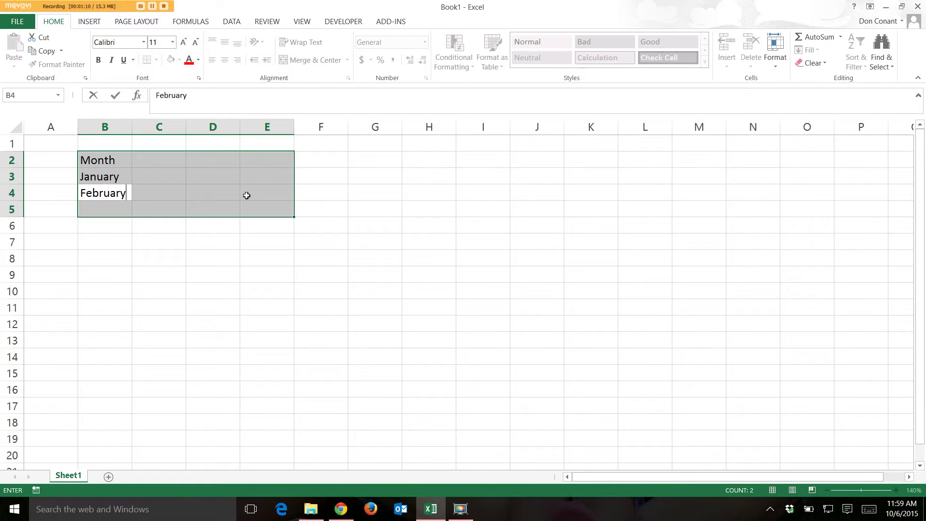
pyautogui.press('Return')
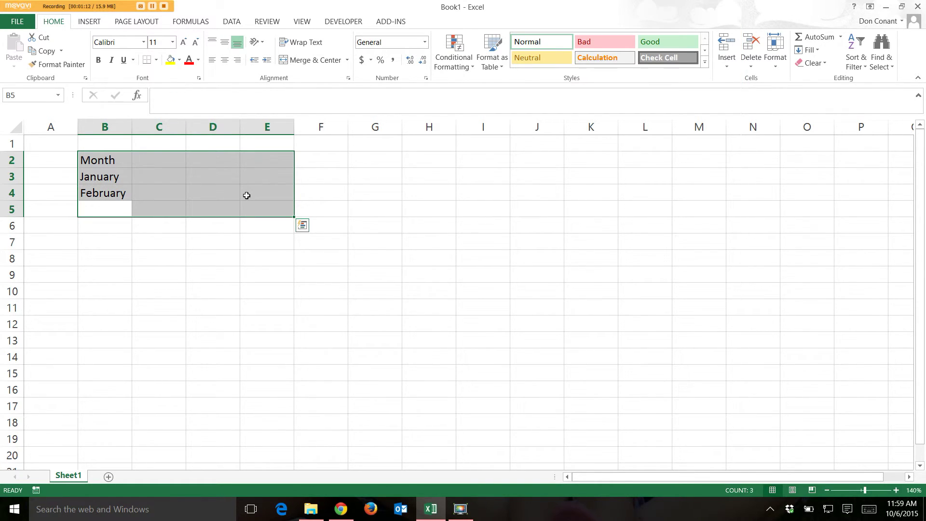
pyautogui.write('March')
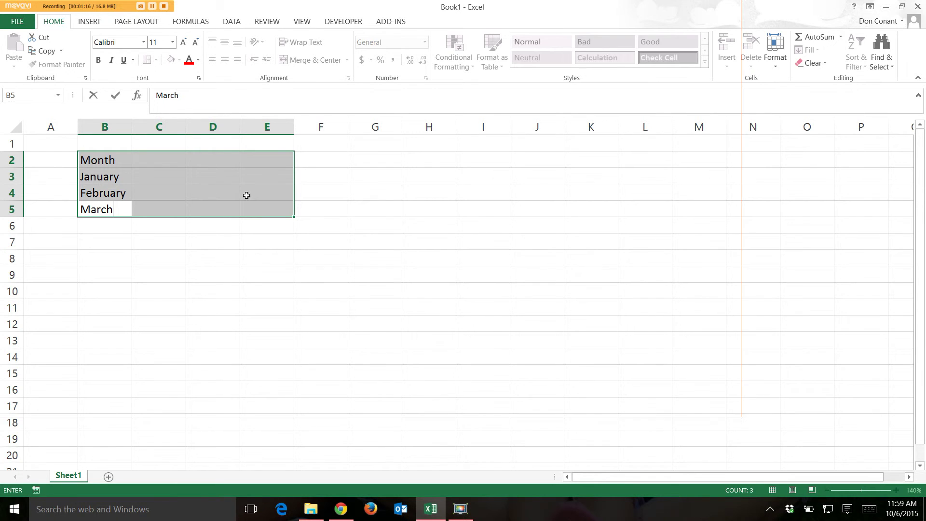
pyautogui.press('Return')
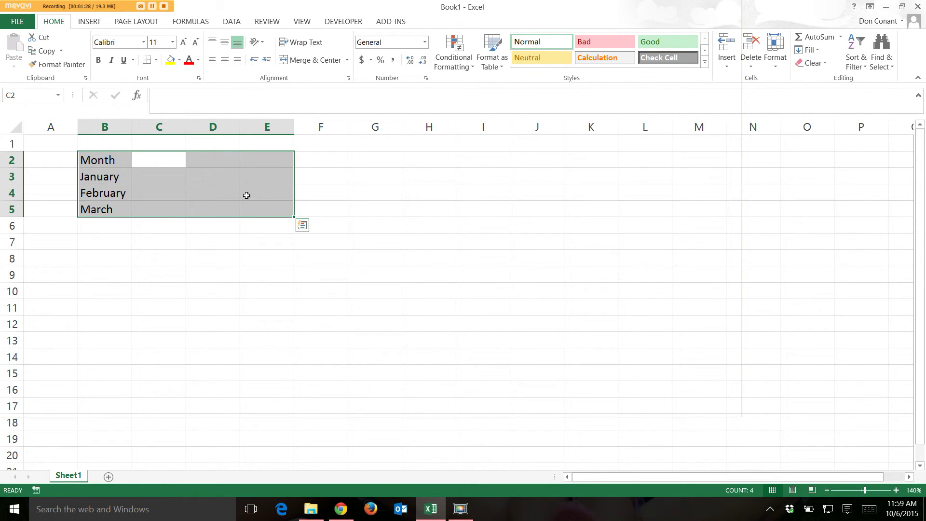
# Fill column C of the selected range with the heading Dept 1 and the values 155284, 24574 and 4584245
pyautogui.write('Dep')
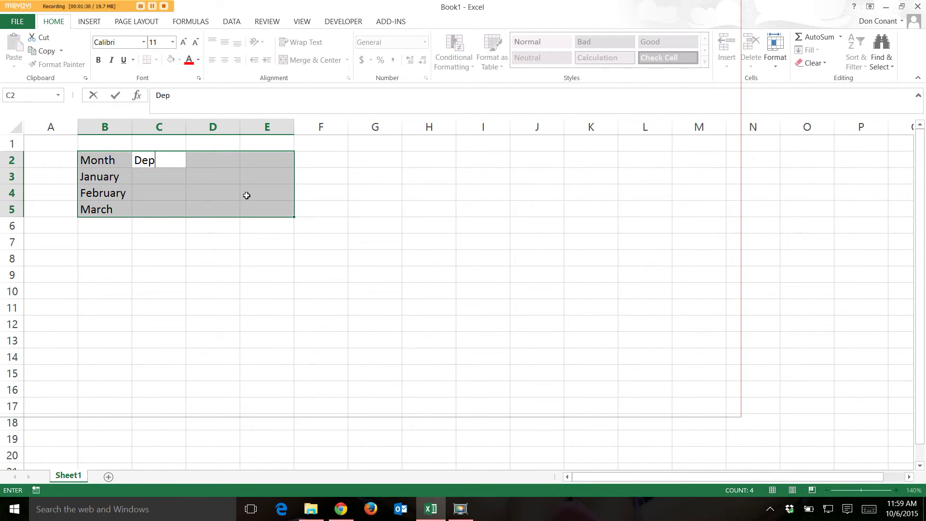
pyautogui.write('t 1')
pyautogui.press('Return')
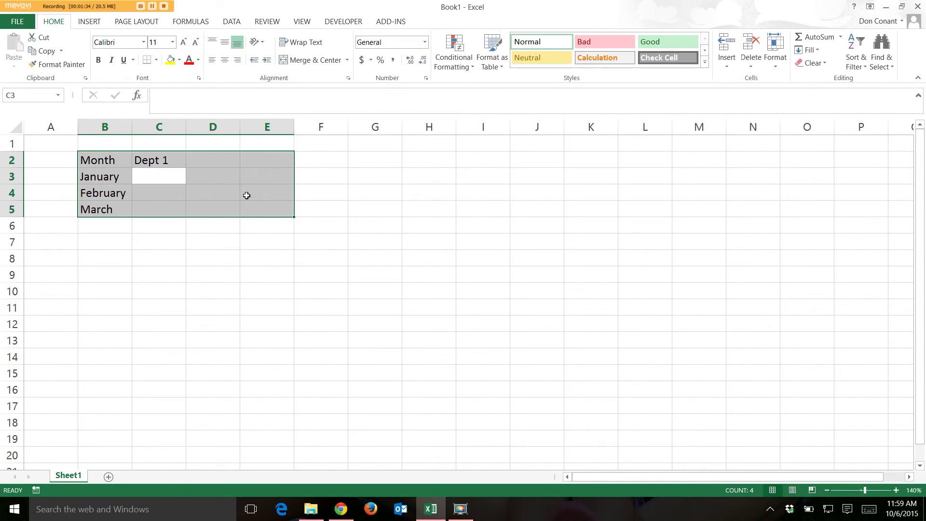
pyautogui.write('155284')
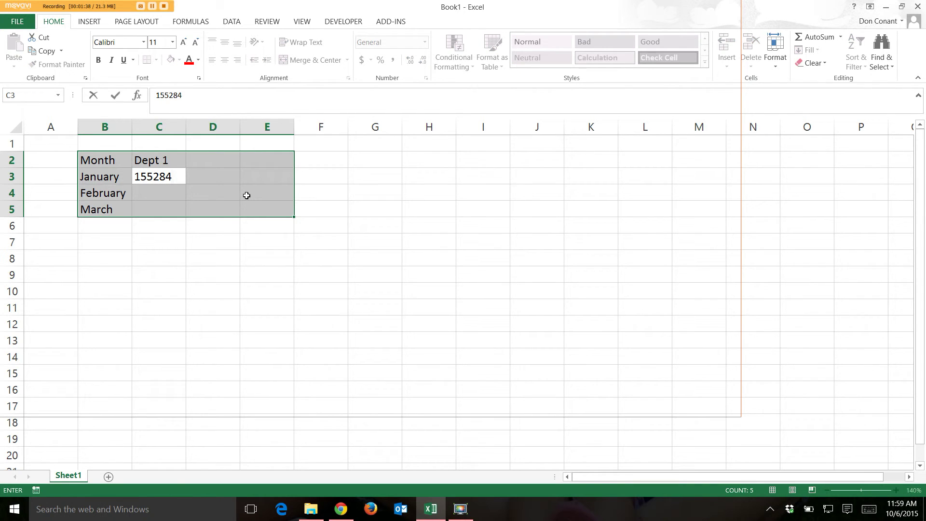
pyautogui.press('Return')
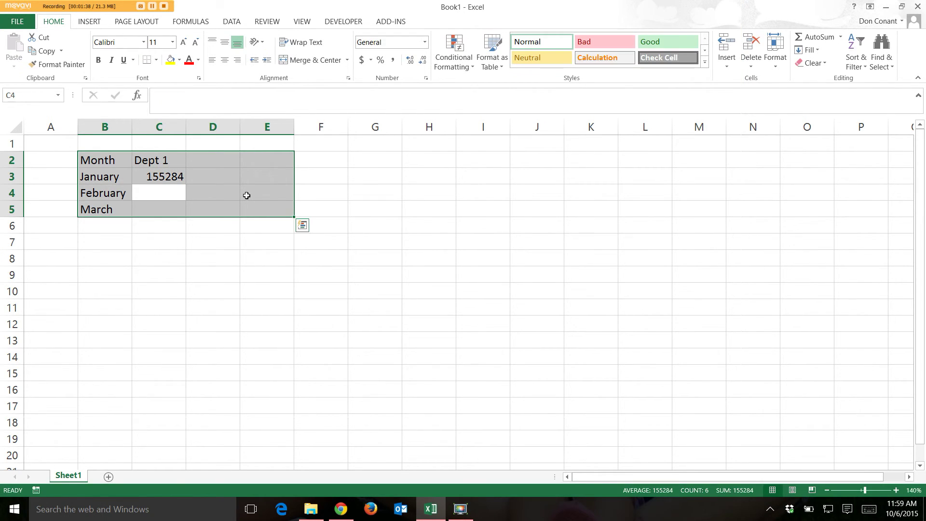
pyautogui.write('24574')
pyautogui.press('Return')
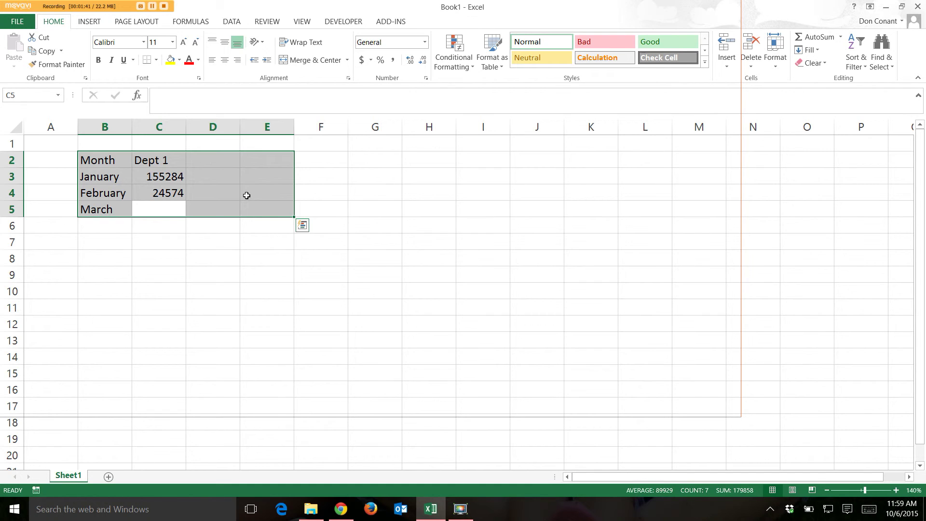
pyautogui.write('4584245')
pyautogui.press('Return')
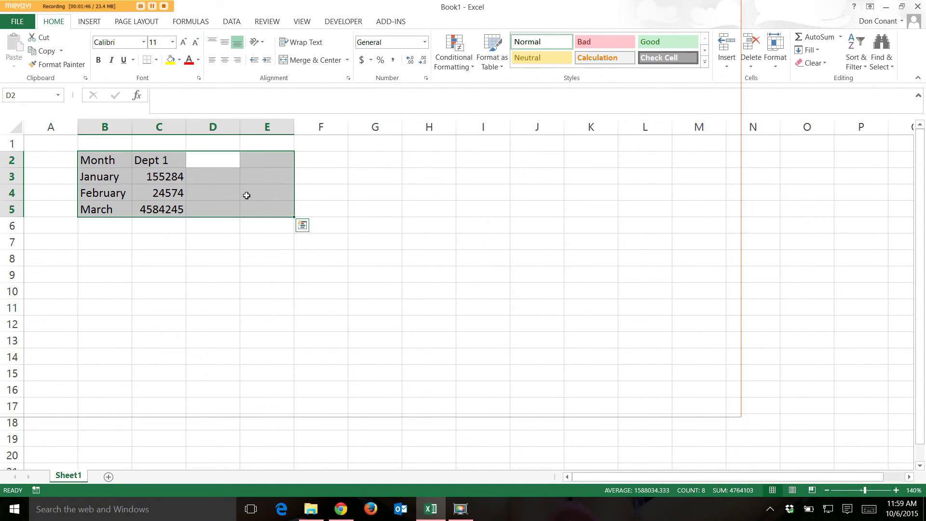
# Fill column D of the selected range with the heading Dept 2 and the values 456758, 53582 and 95467
pyautogui.write('De')
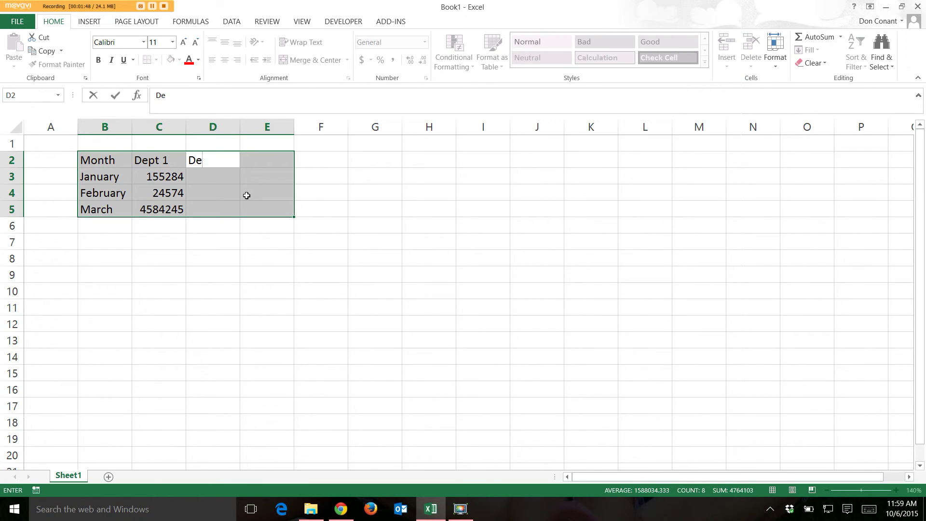
pyautogui.write('pt 2')
pyautogui.press('Return')
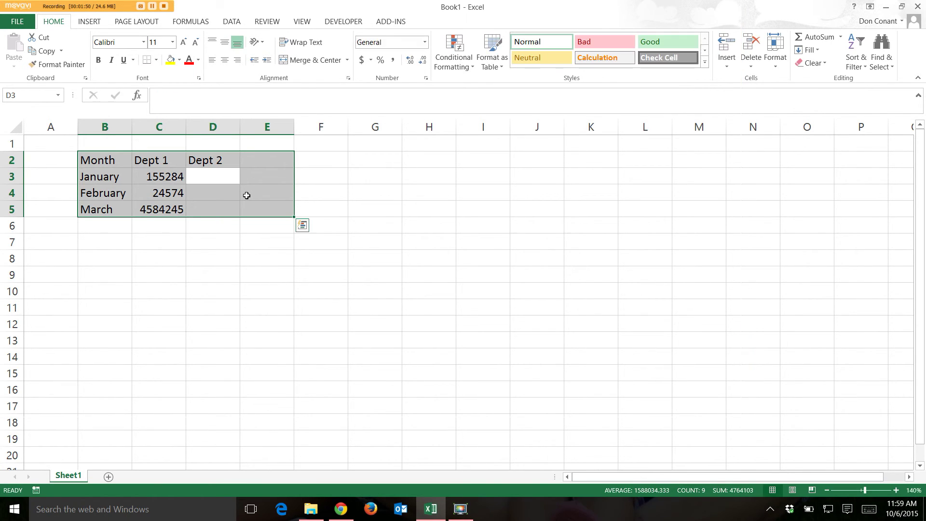
pyautogui.write('456758')
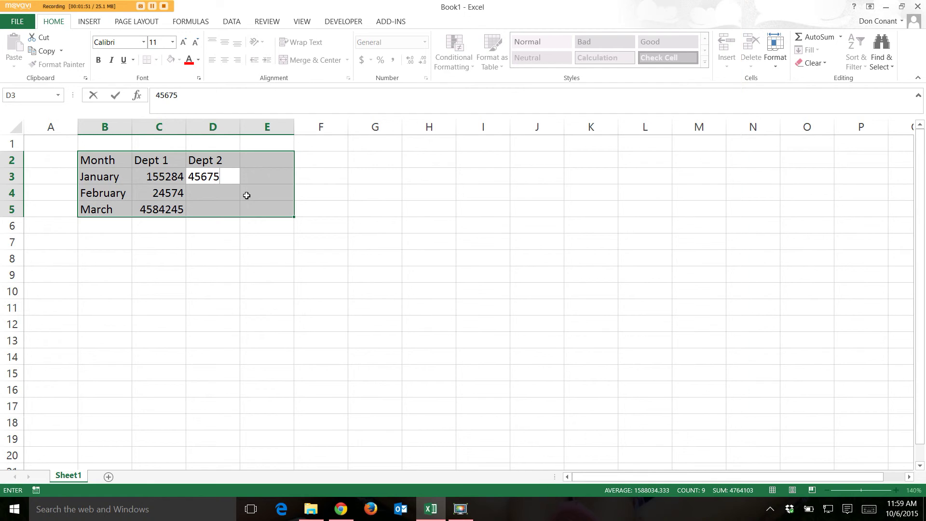
pyautogui.press('Return')
pyautogui.write('53582')
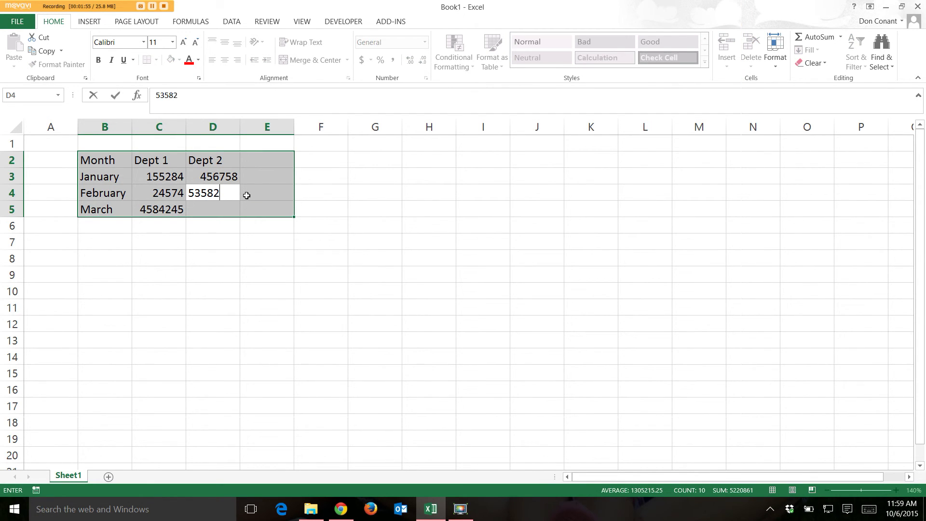
pyautogui.press('Return')
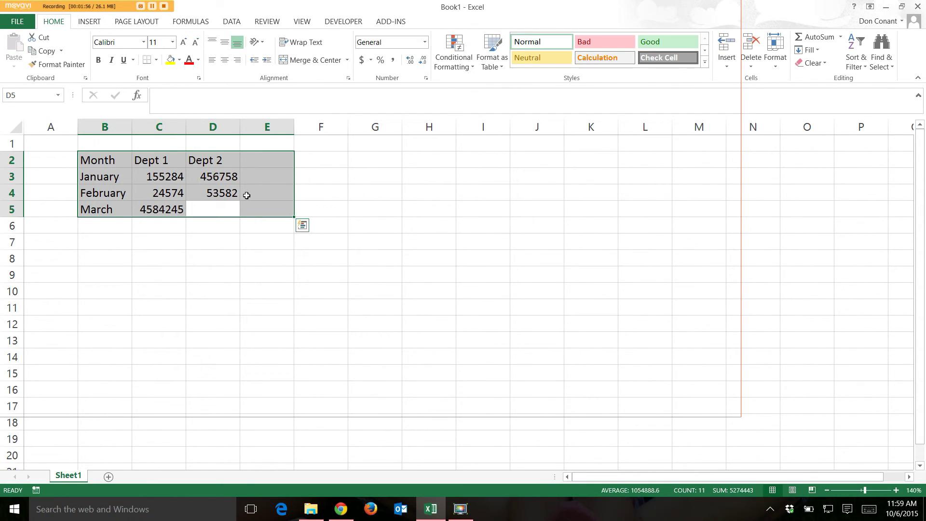
pyautogui.write('95467')
pyautogui.press('Return')
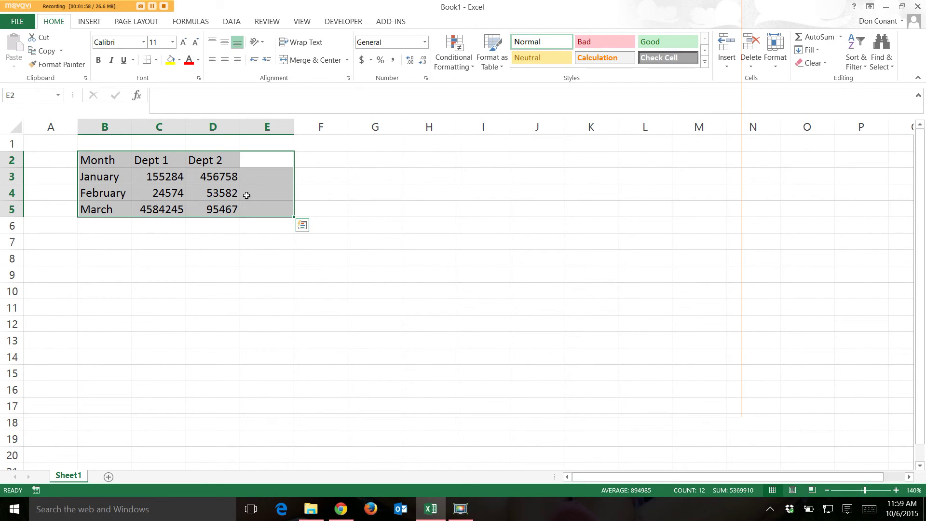
# Fill column E of the selected range with the heading Dept 3 and the values 514672, 542458 and 25432
pyautogui.write('Dept')
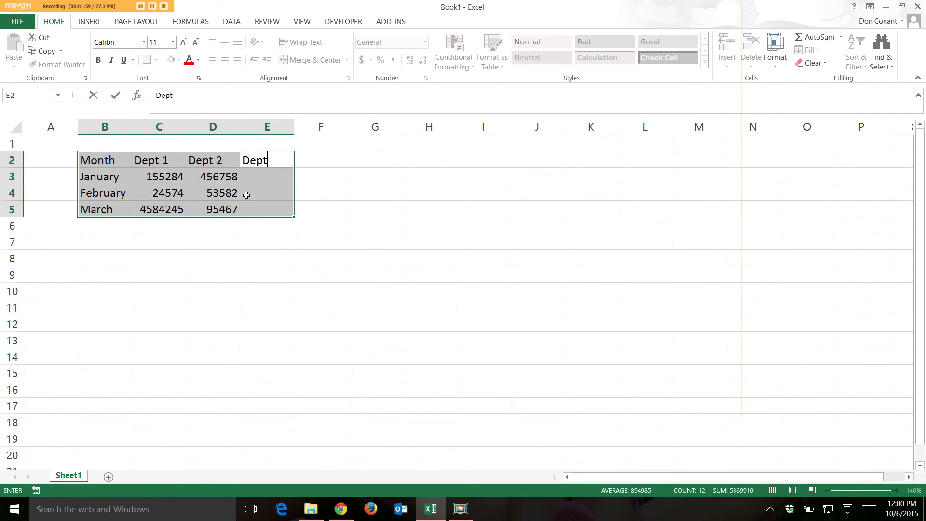
pyautogui.write(' 3')
pyautogui.press('Return')
pyautogui.write('514672')
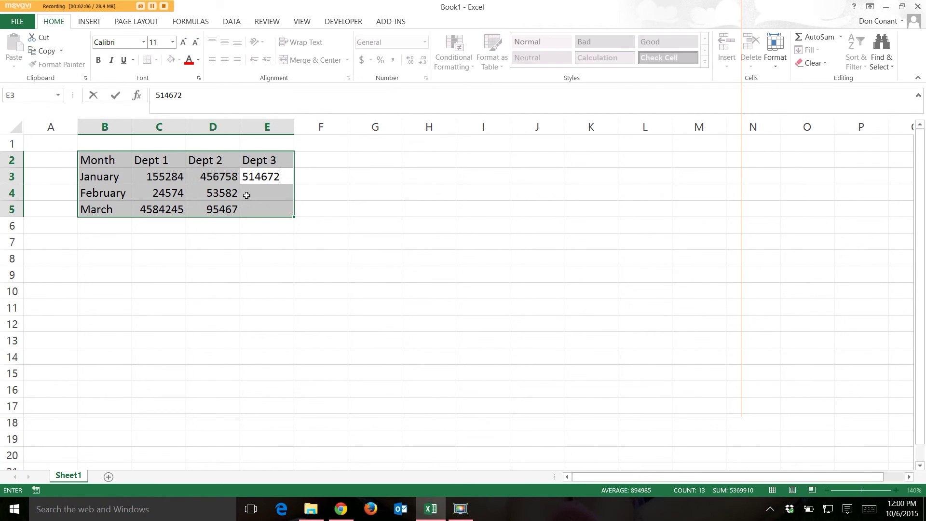
pyautogui.press('Return')
pyautogui.write('542458')
pyautogui.press('Return')
pyautogui.write('25432')
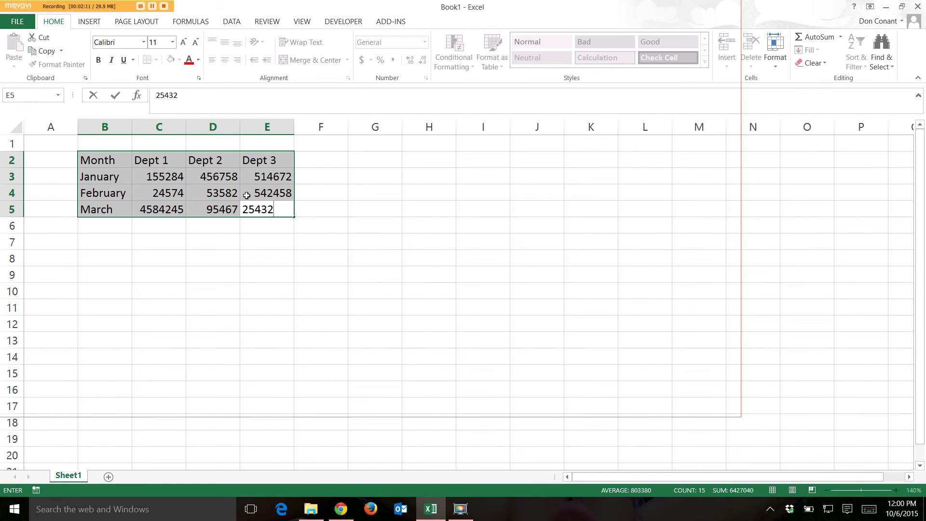
pyautogui.press('Return')
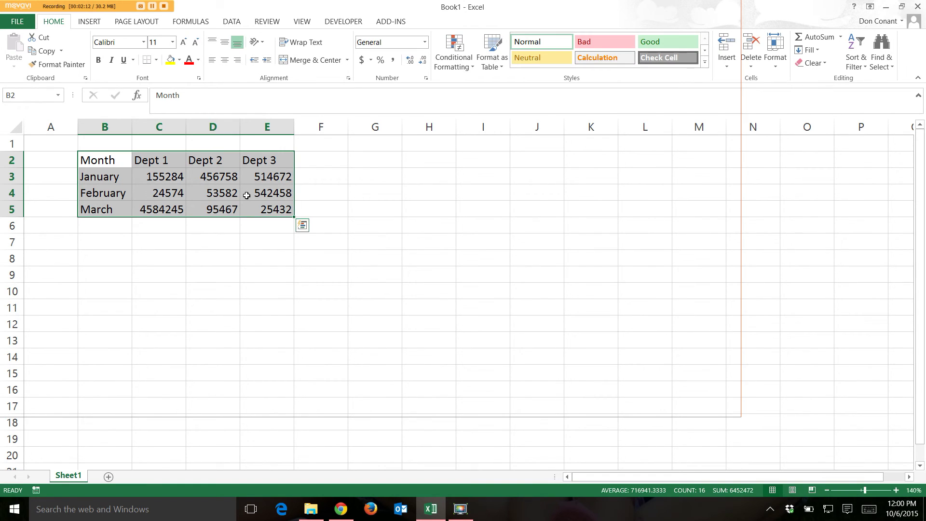
# Format the values in C3:E5 with the Number category, 0 decimal places and the 1000 separator, then select cell B2
pyautogui.moveTo(163, 183); pyautogui.dragTo(275, 207)
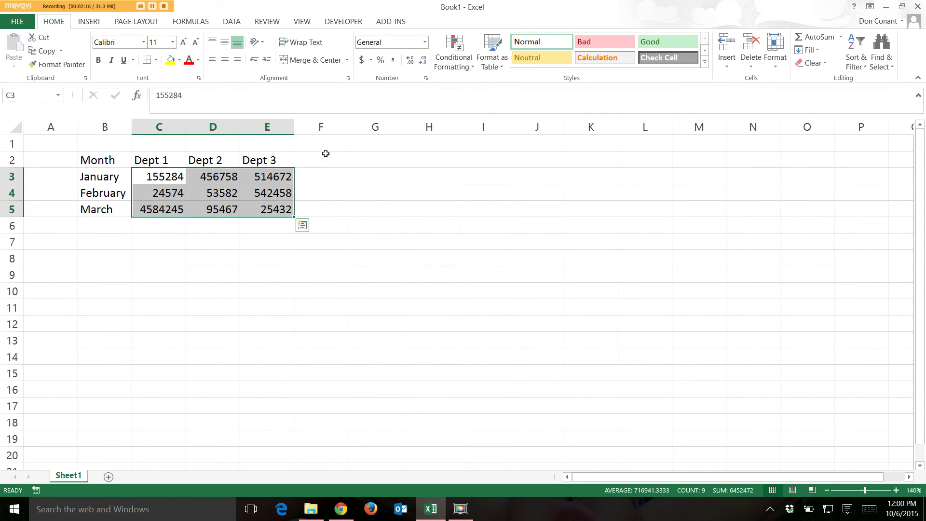
pyautogui.click(426, 78)
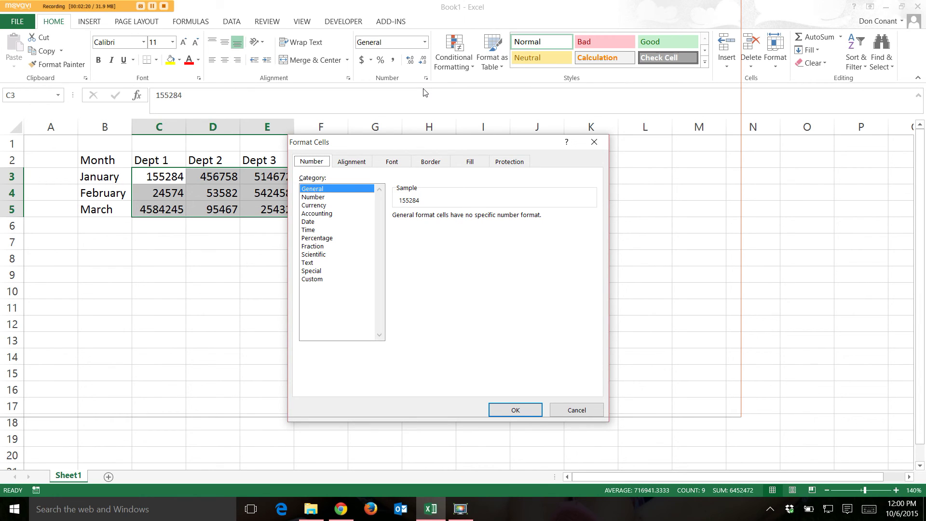
pyautogui.click(322, 198)
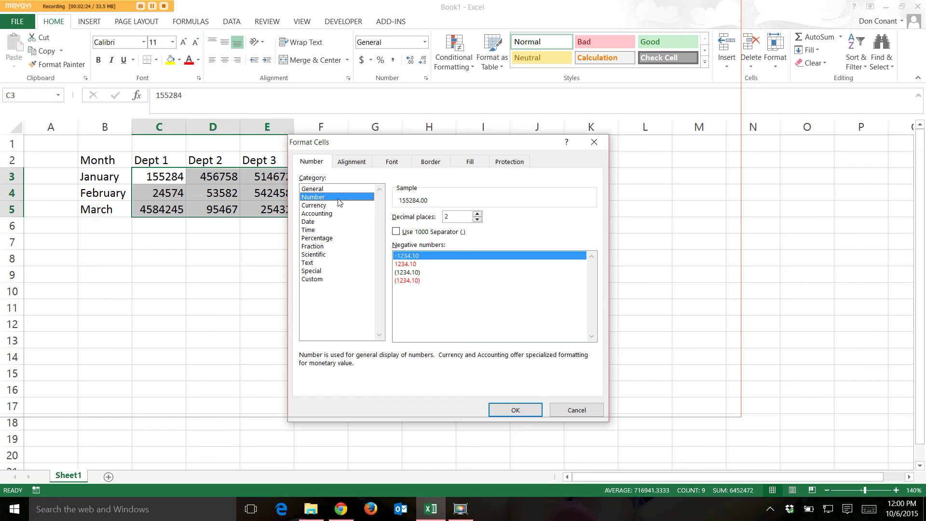
pyautogui.click(477, 220)
pyautogui.click(478, 220)
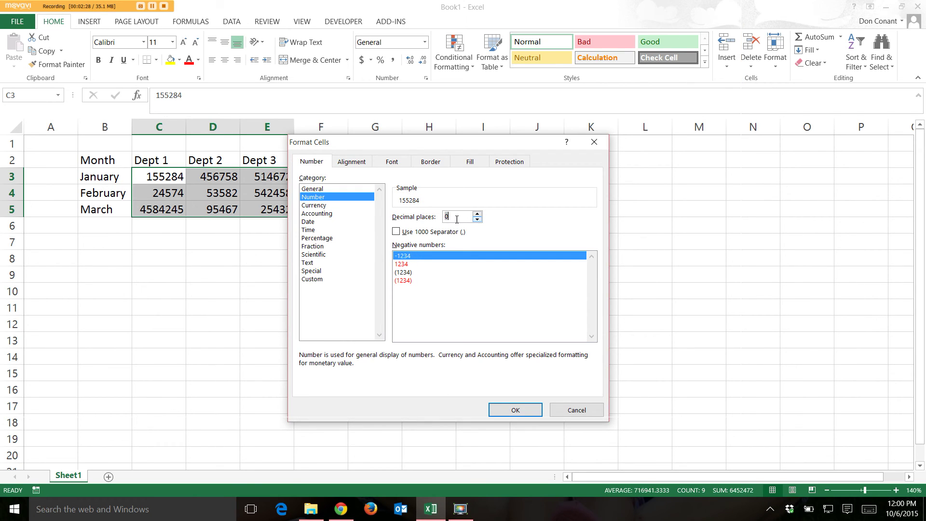
pyautogui.click(397, 233)
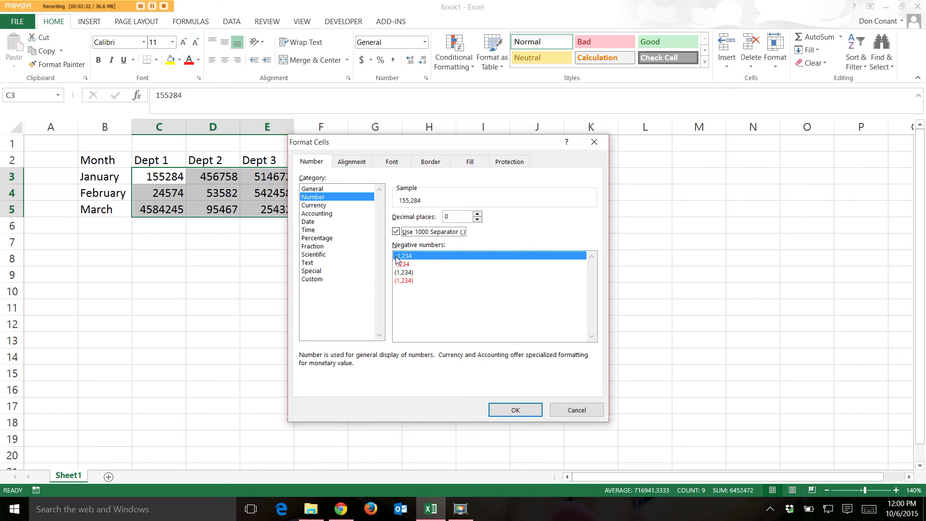
pyautogui.click(515, 410)
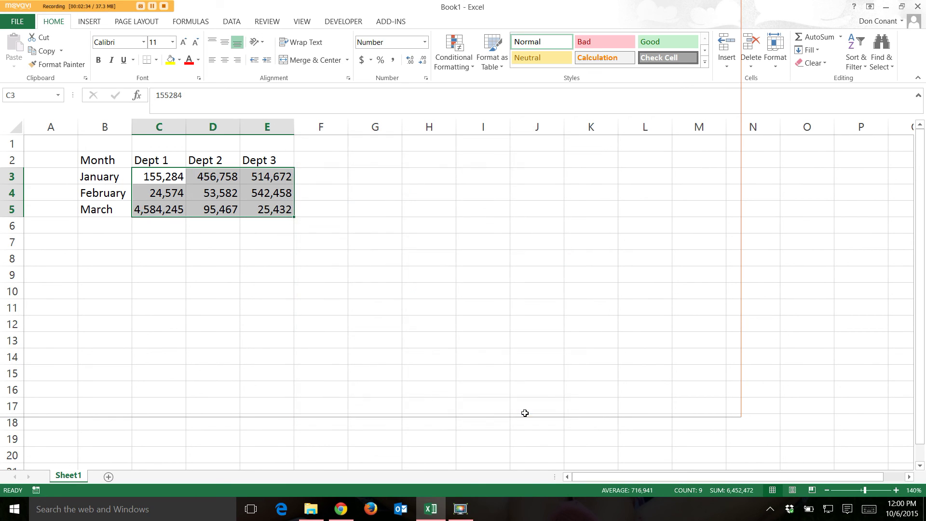
pyautogui.click(124, 165)
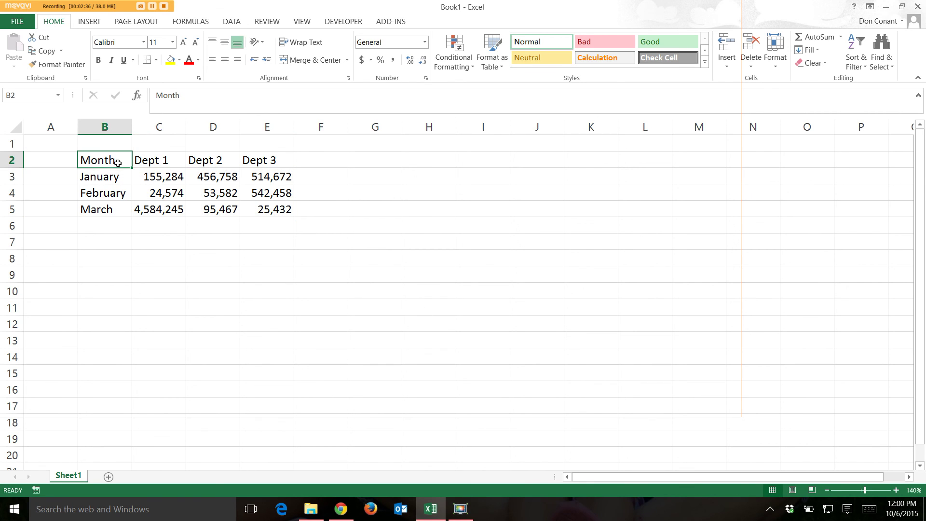